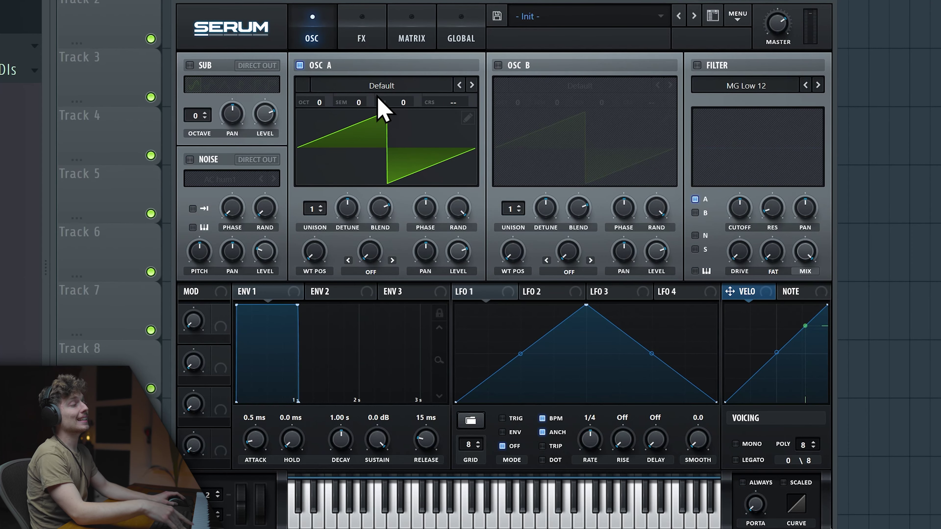
Load the Basic Shapes wavetable into oscillator A, replacing the briefly tried Analog_BD_Sin.
left_click(387, 92)
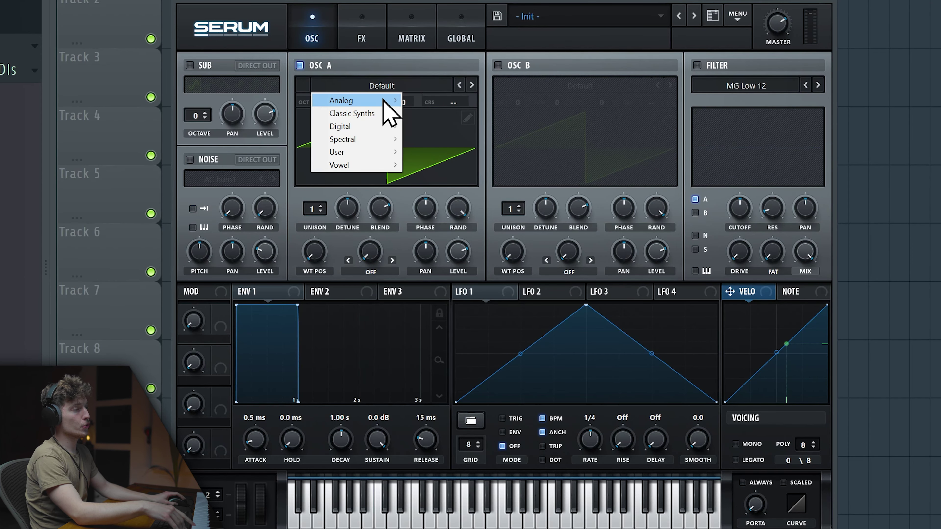
mouse_move(385, 100)
left_click(463, 125)
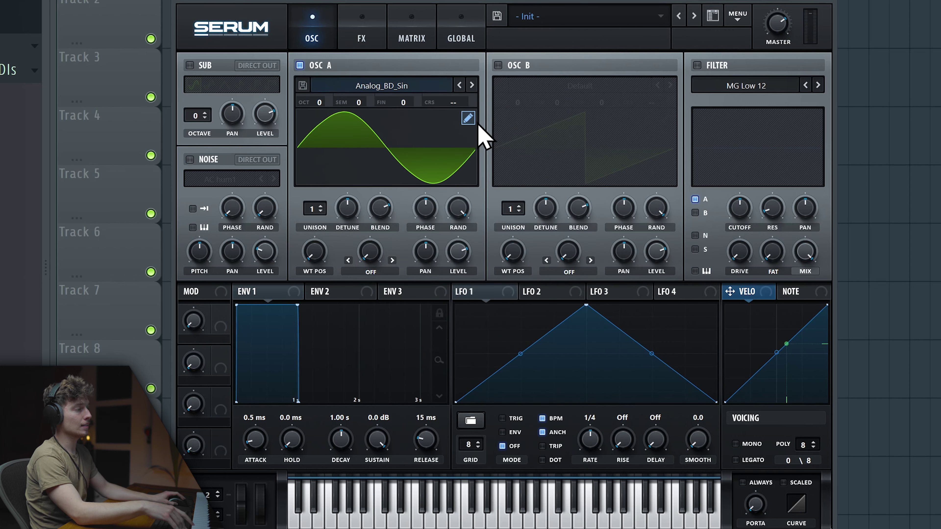
left_click(403, 89)
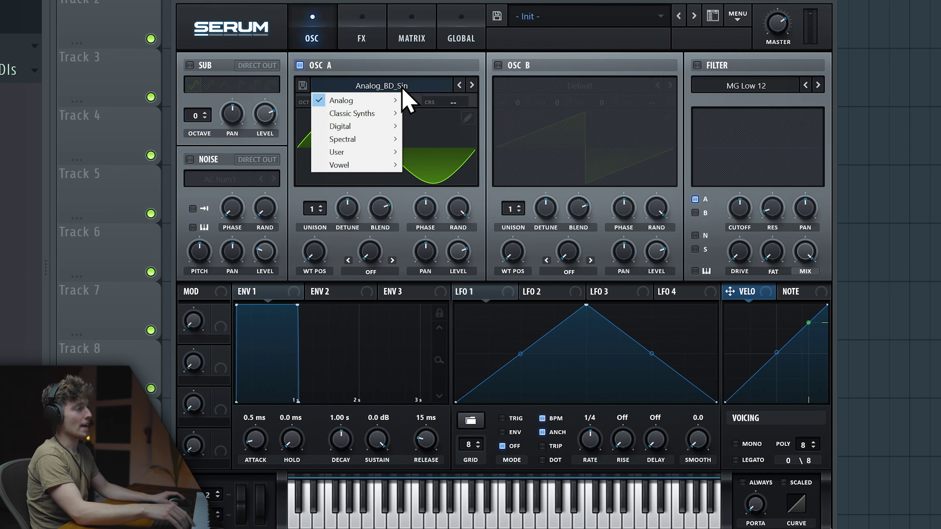
mouse_move(396, 100)
left_click(476, 164)
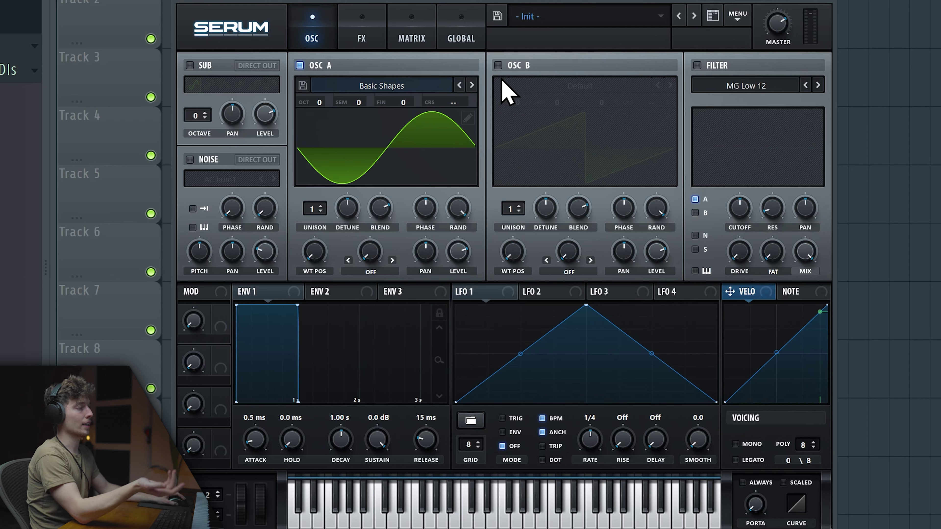
Enable oscillator B, leaving its wavetable list unchanged.
mouse_move(320, 100)
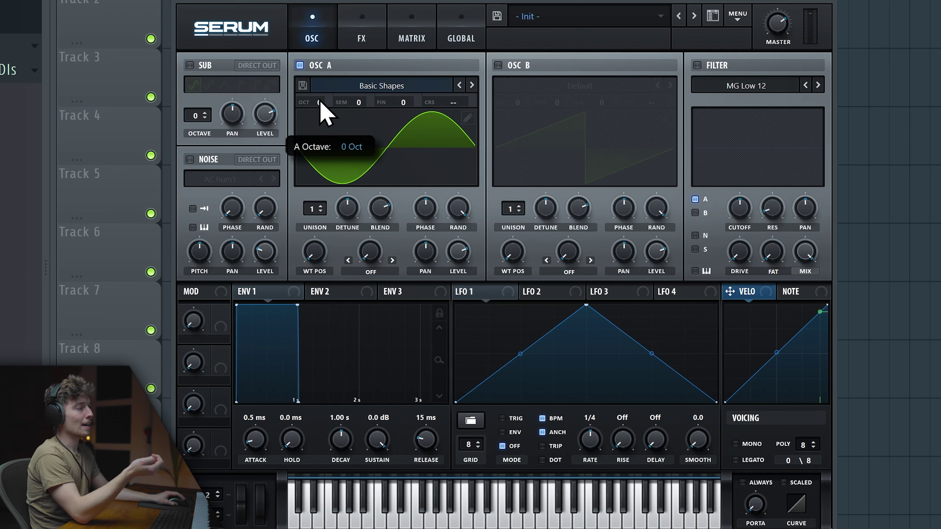
scroll(324, 97, "up", 1)
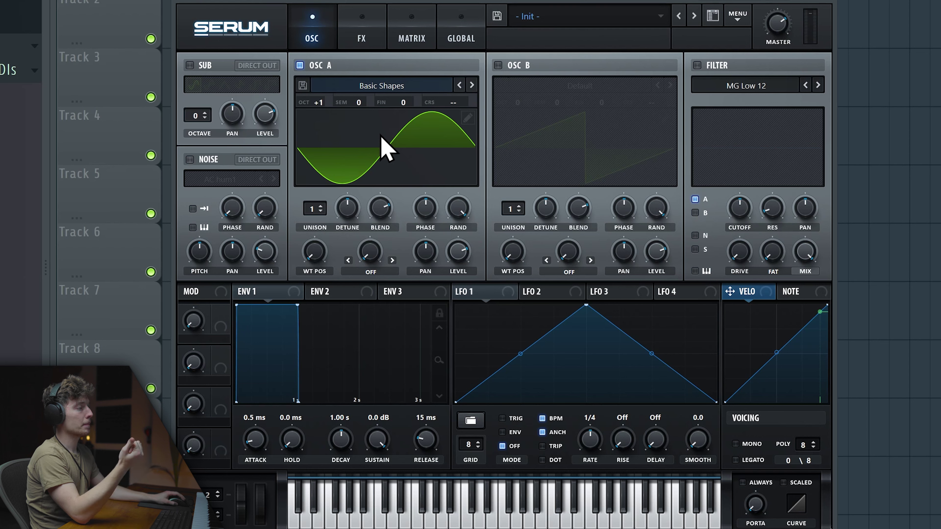
left_click(498, 65)
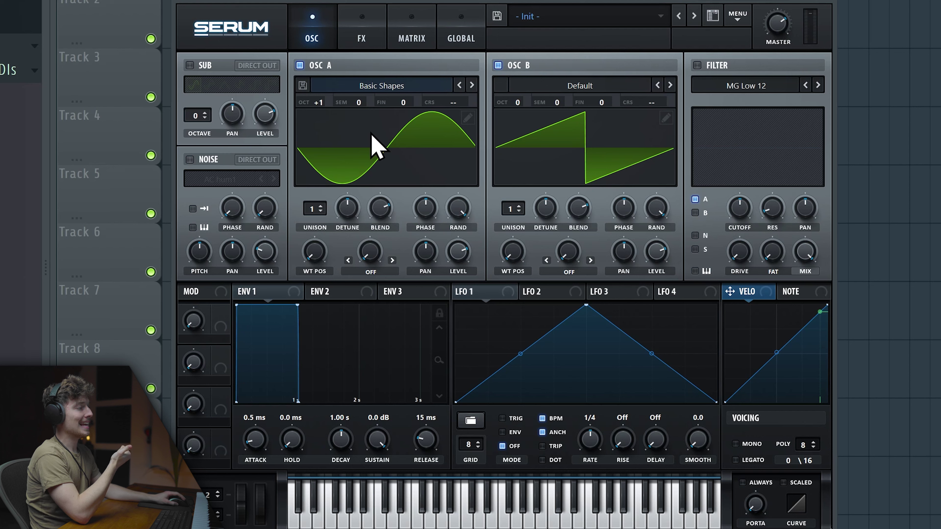
left_click(558, 89)
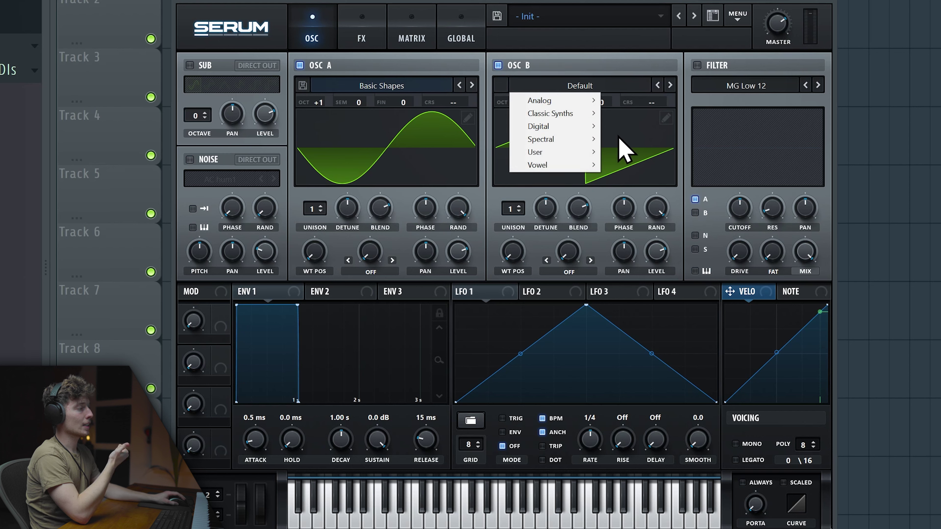
left_click(545, 54)
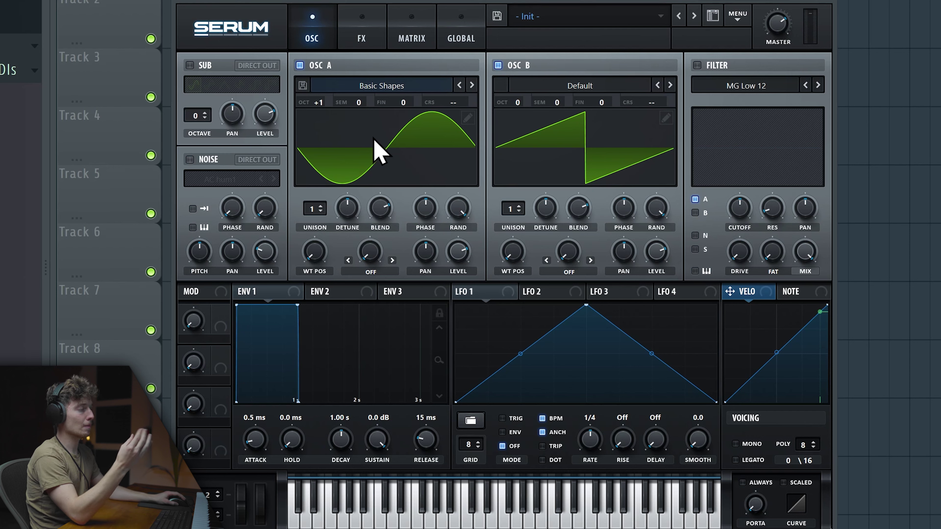
Copy oscillator A's sine in the wavetable editor and paste it over oscillator B's saw.
left_click(468, 116)
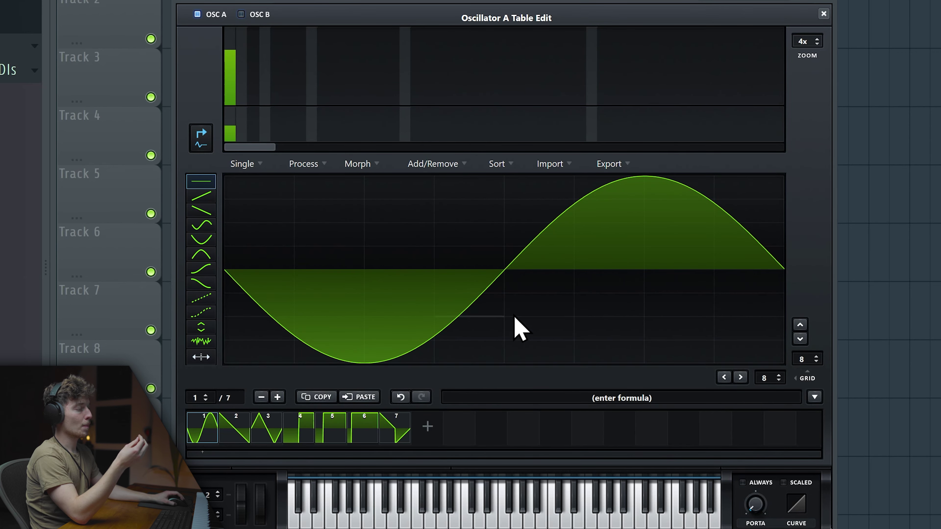
left_click(822, 14)
left_click(665, 117)
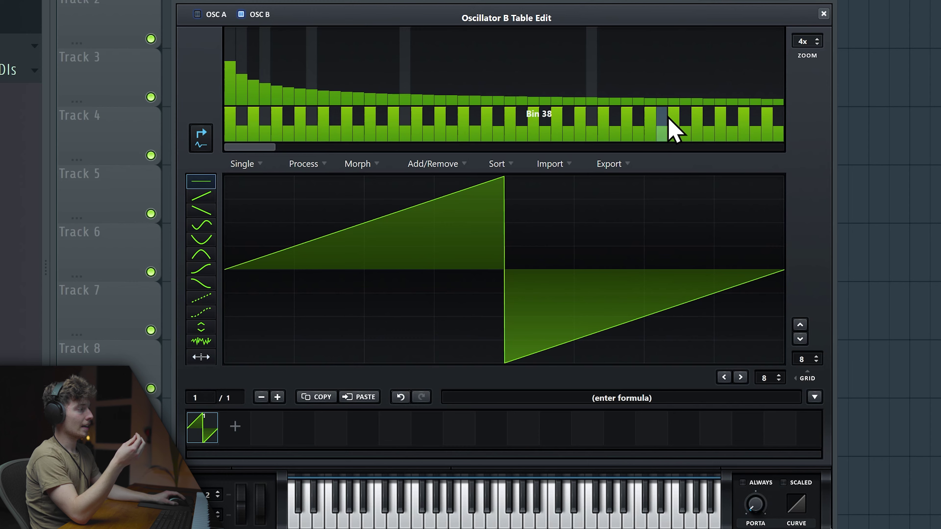
left_click(352, 401)
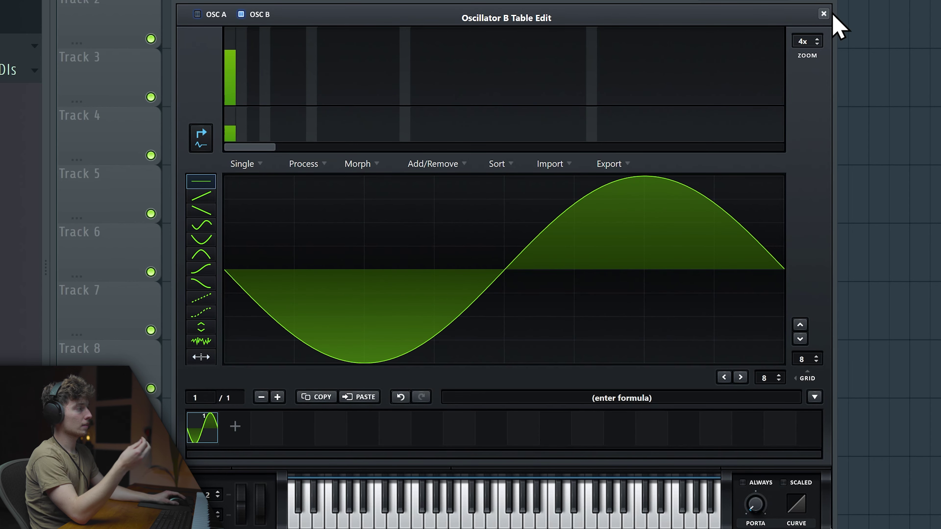
left_click(822, 13)
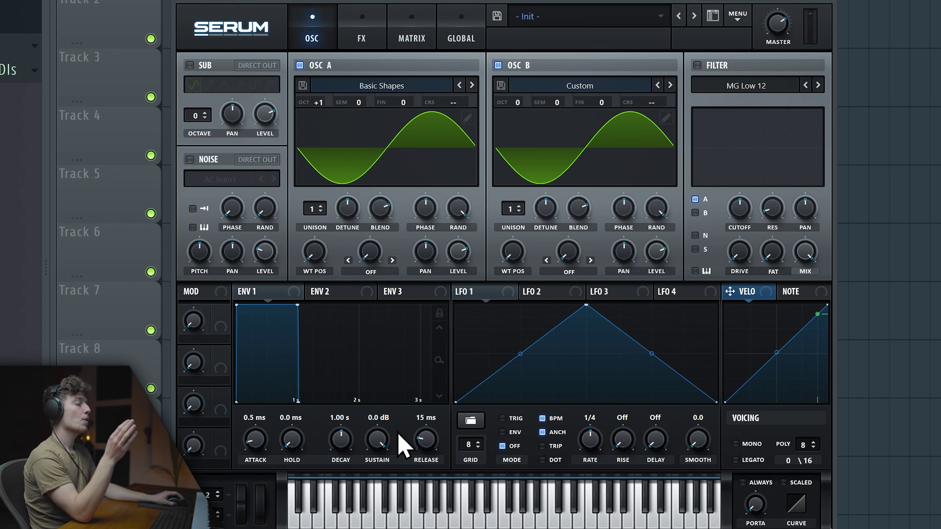
Set ENV 1 sustain to -inf dB, decay to about 875 ms, and attack to 2.1 ms.
left_click_drag(379, 441, 374, 497)
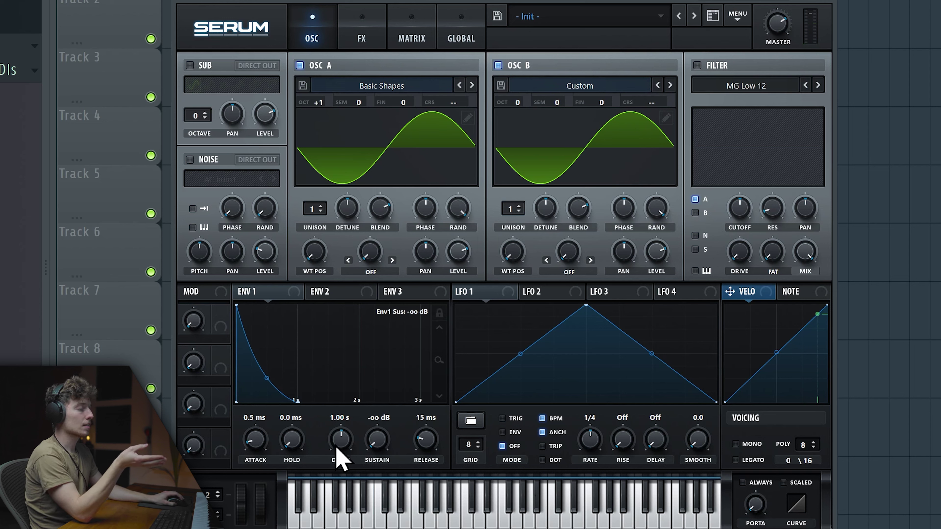
scroll(336, 448, "down", 2)
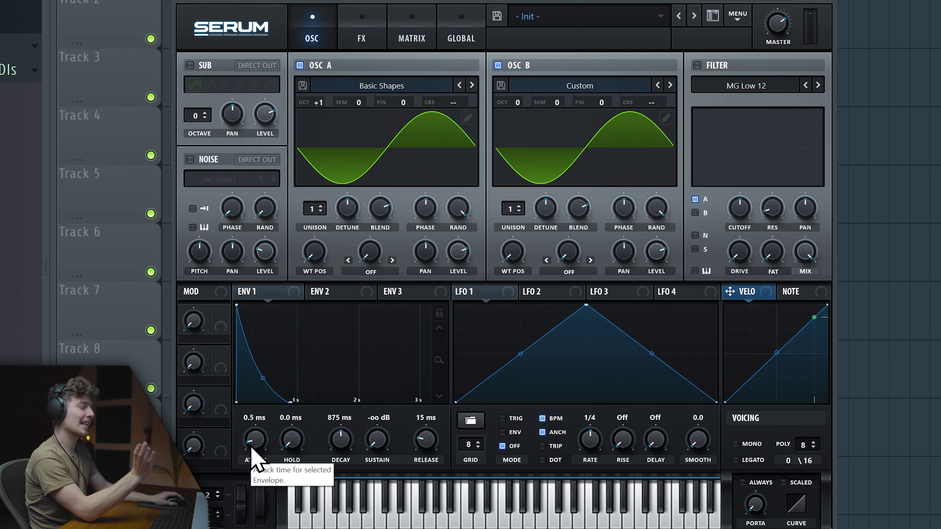
left_click_drag(256, 452, 260, 449)
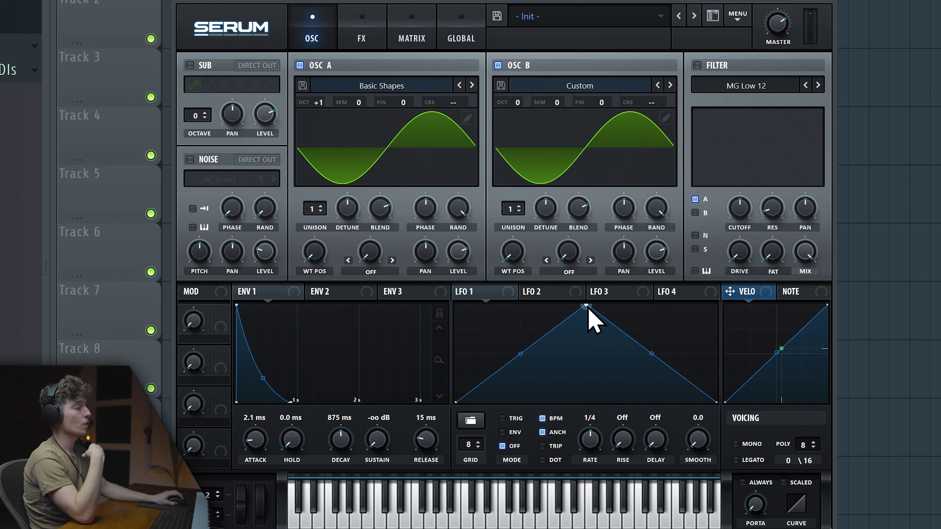
Reshape LFO 1 to a mid-height peak with curved rising and falling slopes.
left_click_drag(586, 306, 587, 350)
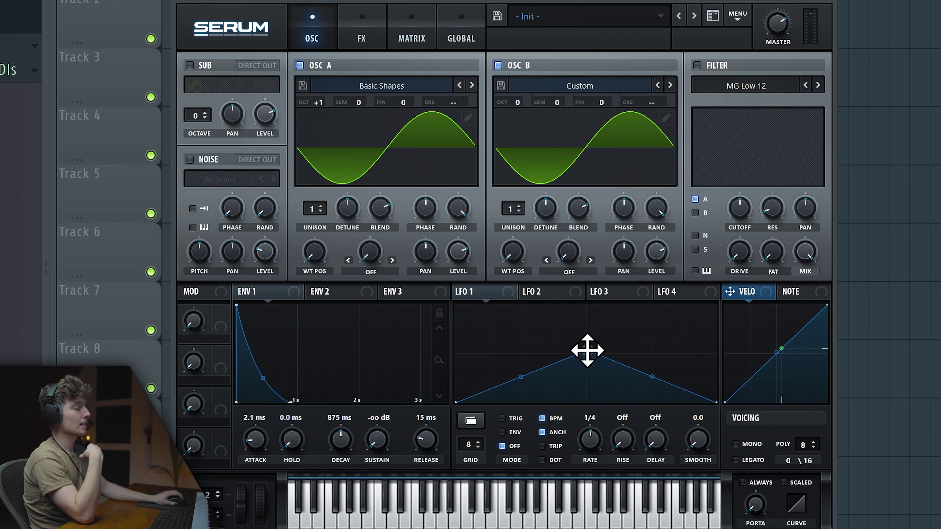
left_click_drag(521, 377, 525, 379)
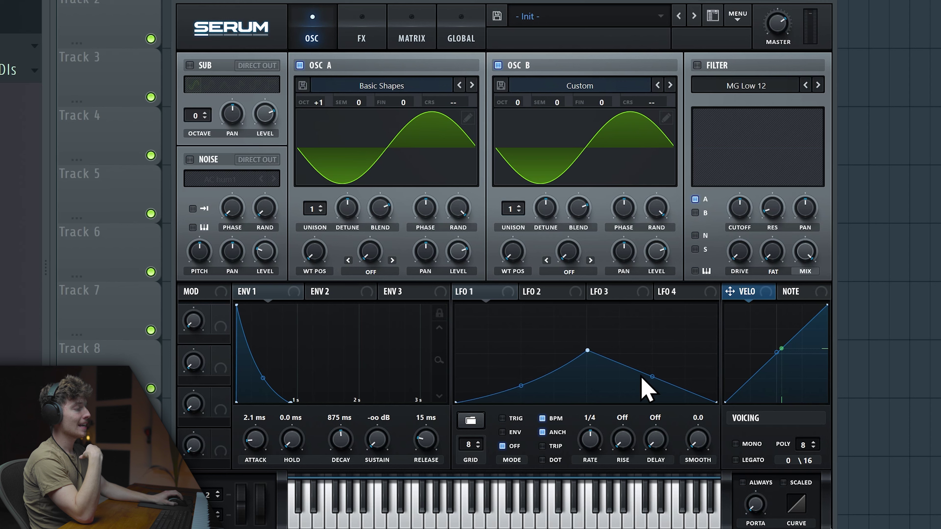
left_click_drag(651, 366, 654, 358)
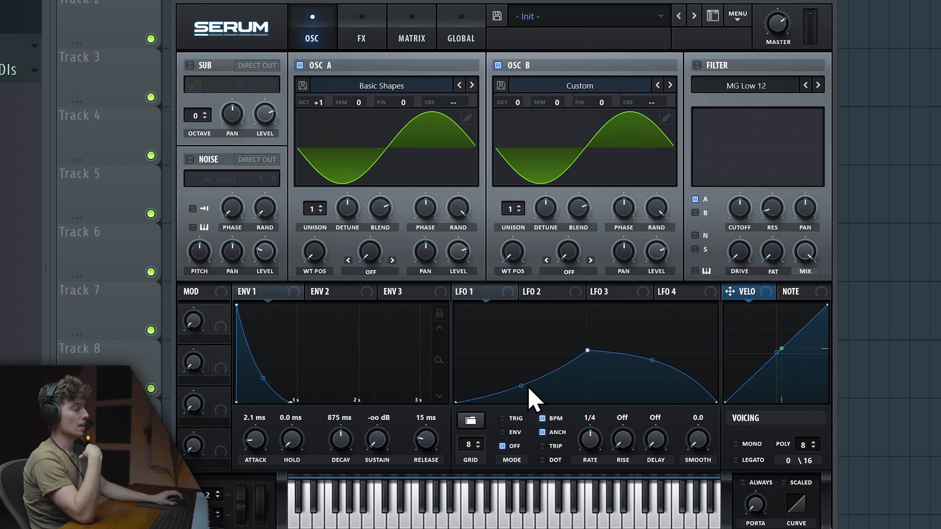
left_click_drag(529, 388, 519, 362)
left_click_drag(653, 361, 642, 381)
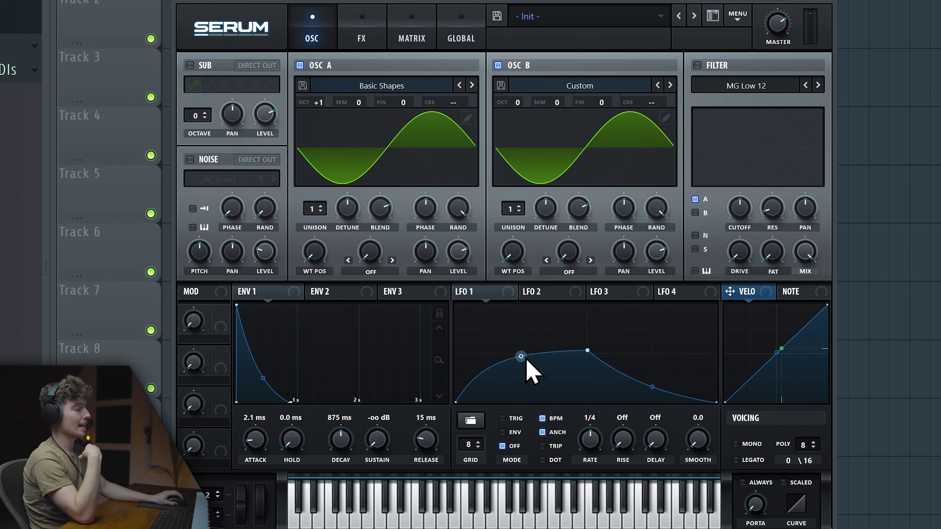
left_click_drag(521, 357, 531, 378)
left_click_drag(619, 392, 626, 370)
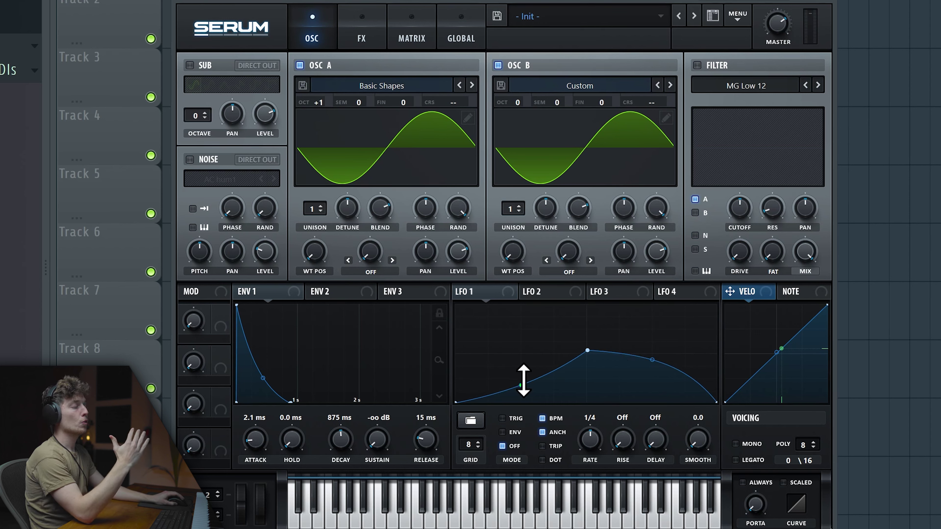
left_click_drag(523, 381, 523, 382)
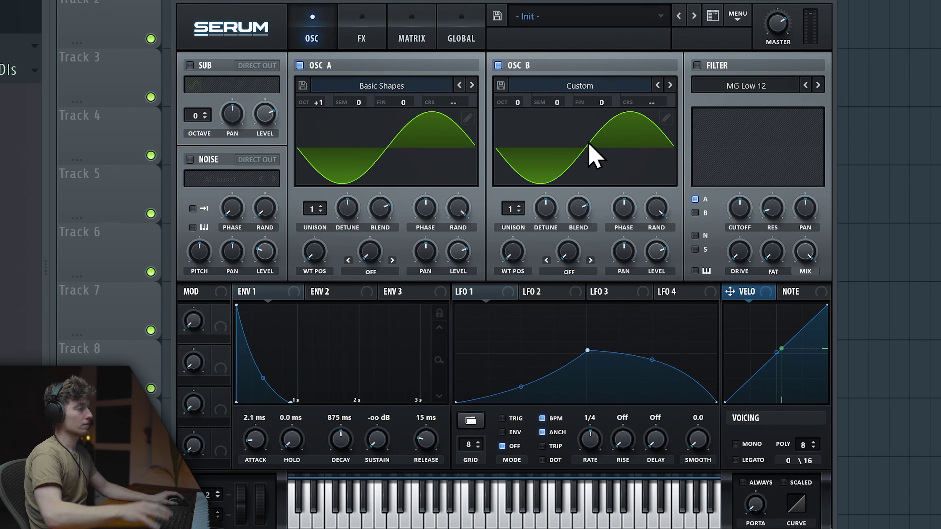
Route LFO 1 to Global Mast.Tun in the matrix with a small bipolar amount.
left_click(411, 35)
left_click(217, 83)
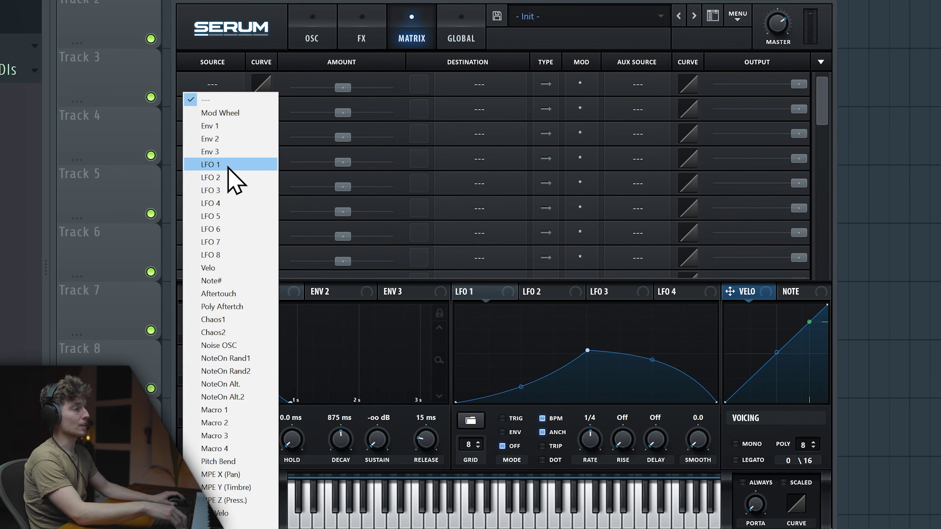
left_click(228, 165)
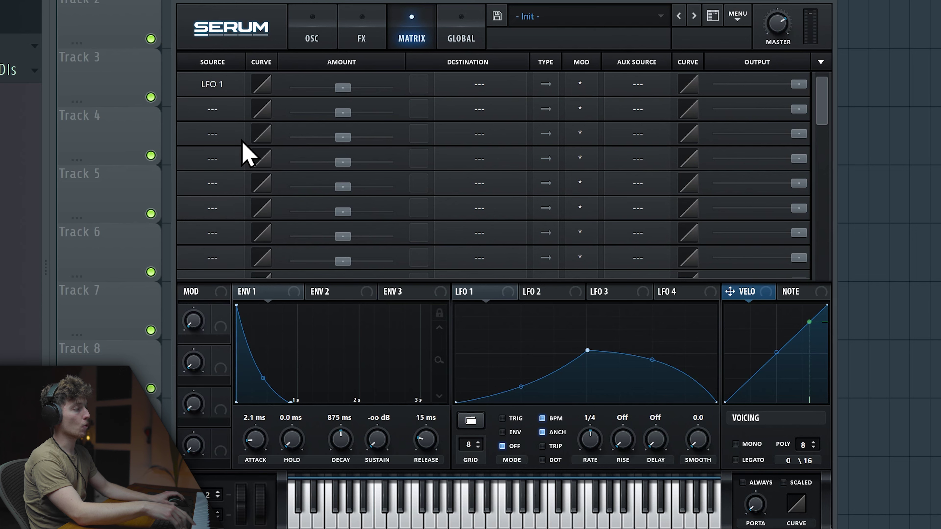
left_click(445, 84)
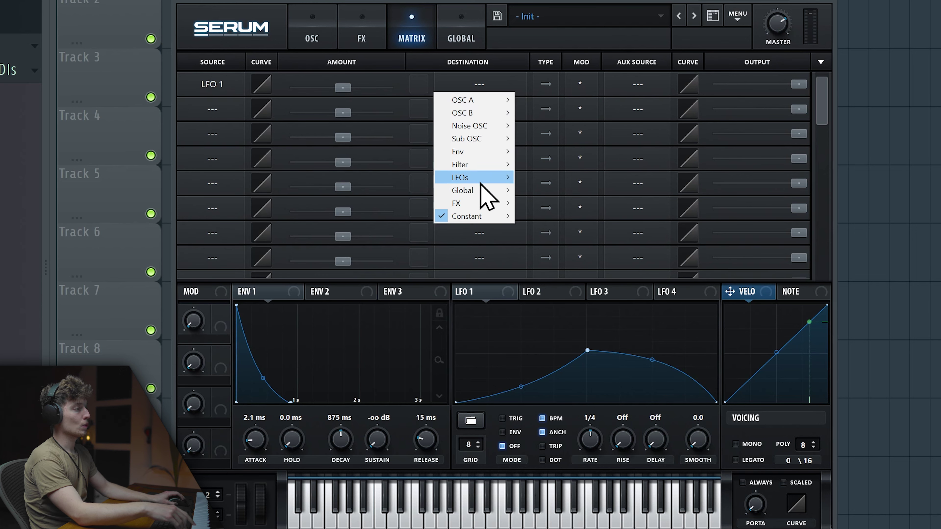
mouse_move(487, 191)
left_click(525, 190)
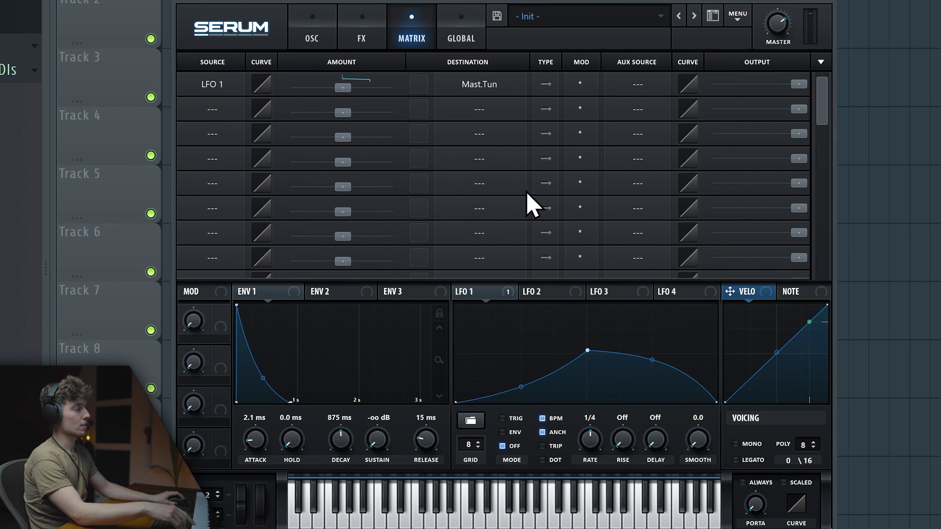
double_click(348, 89)
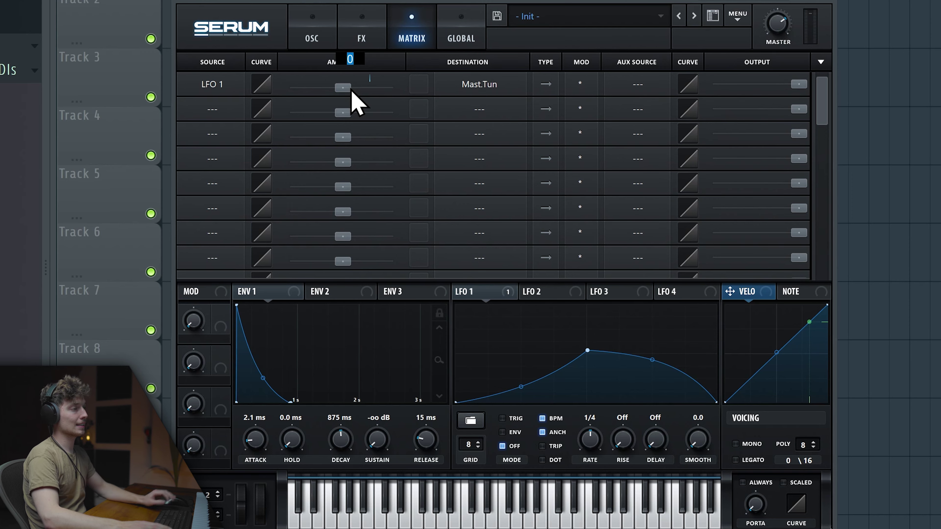
key("Return")
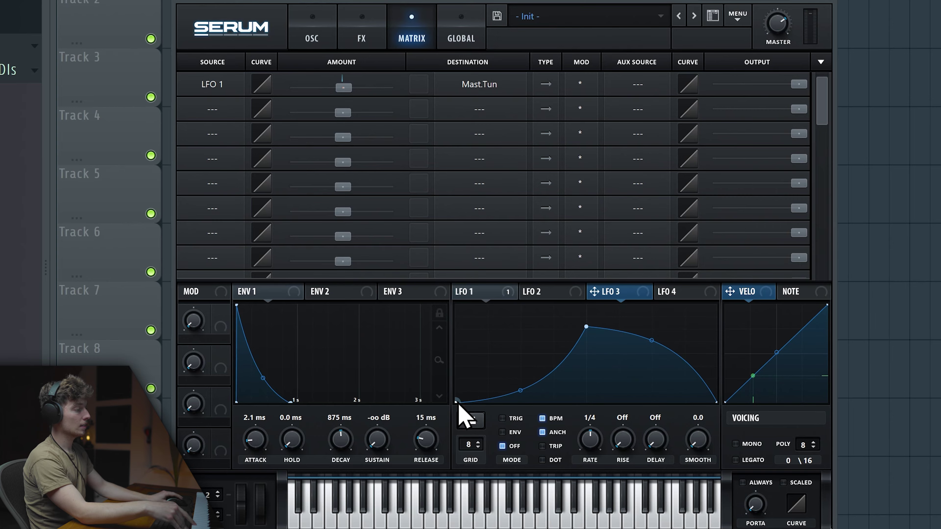
left_click_drag(457, 402, 456, 376)
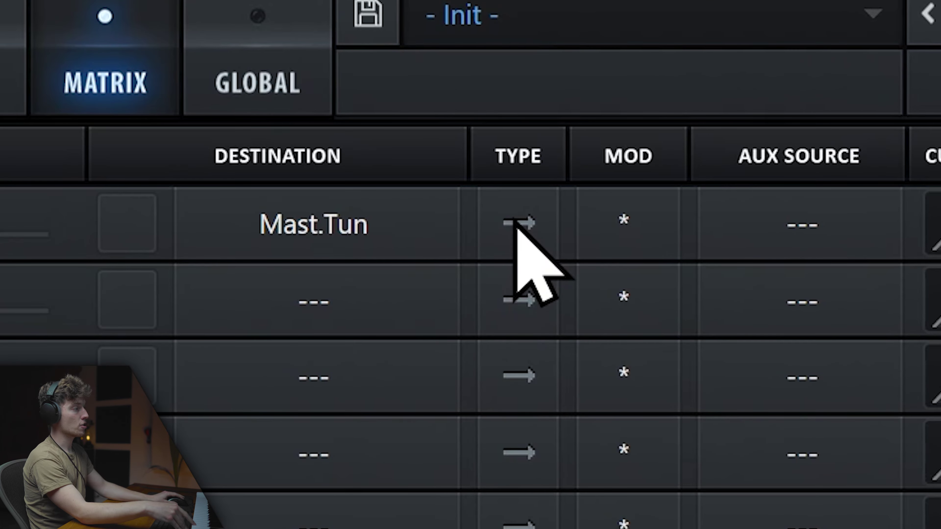
left_click(545, 84)
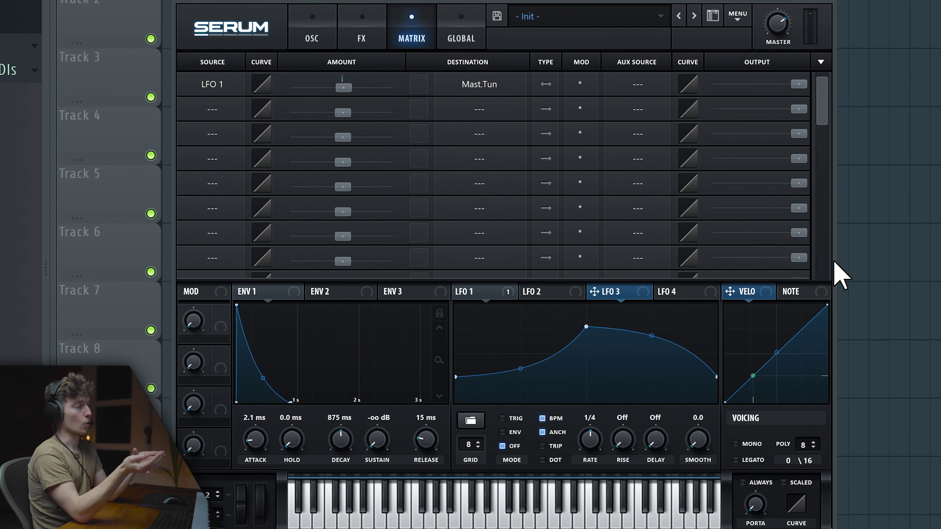
Add a Plate reverb to the FX chain with Low Cut raised to 61%.
left_click(361, 34)
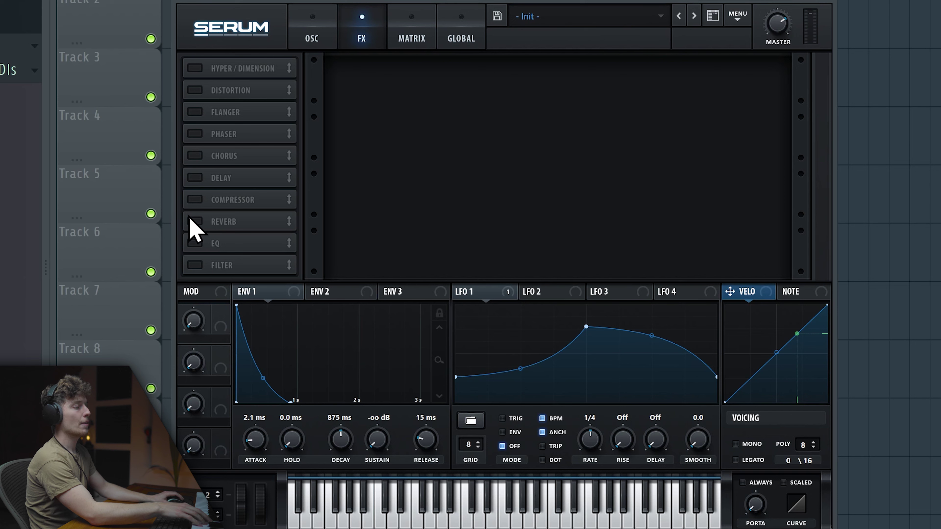
left_click(197, 221)
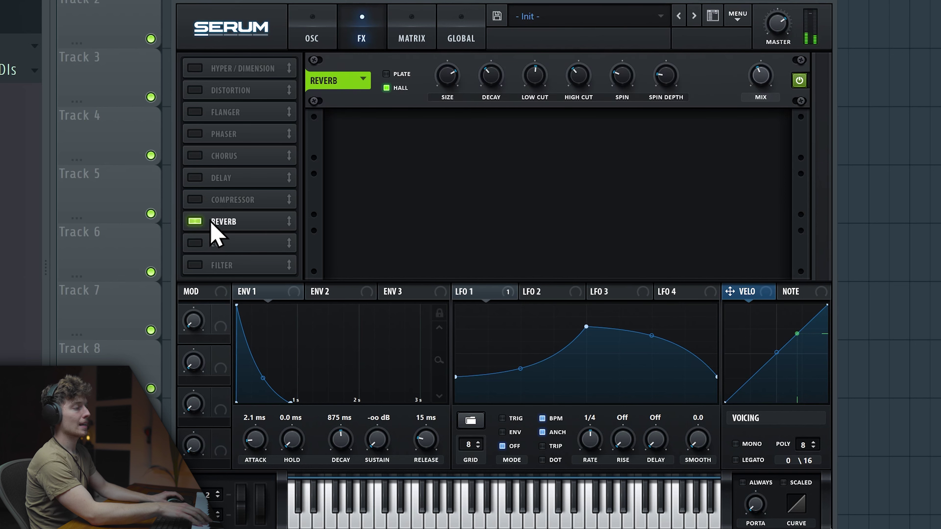
left_click(391, 72)
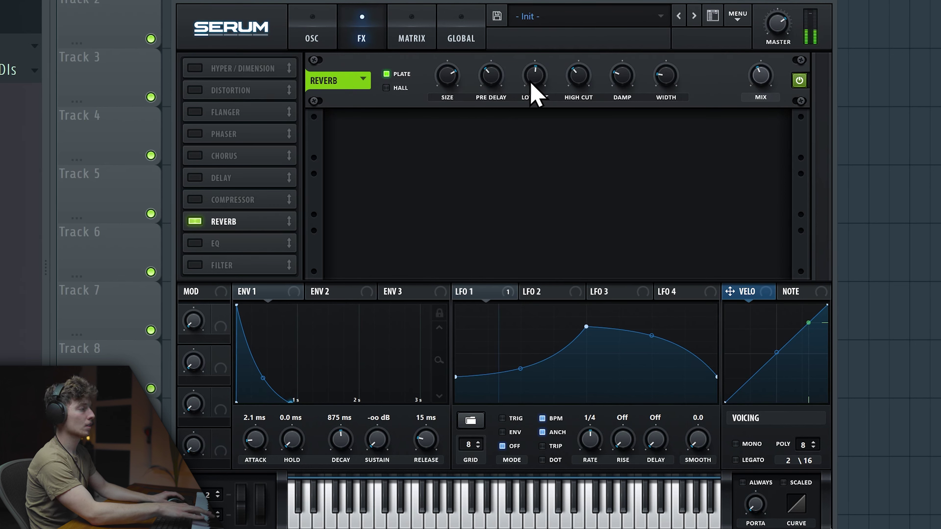
left_click_drag(536, 88, 536, 82)
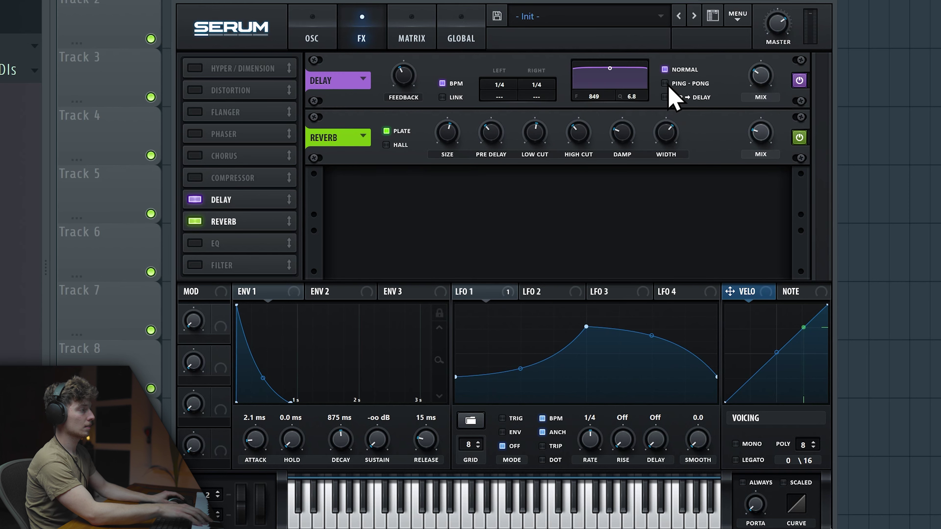
Set the delay to Ping-Pong and give the EQ Q 46% with high gain boosted.
left_click(669, 84)
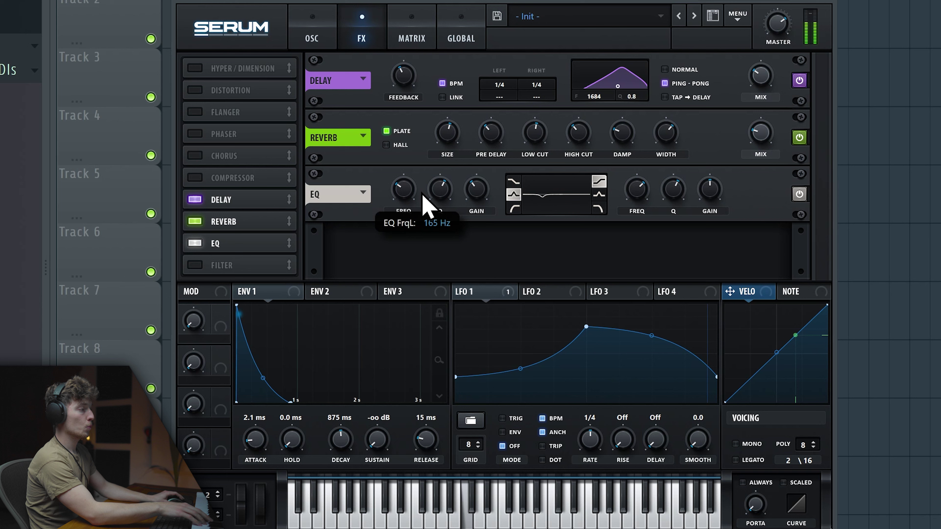
left_click_drag(441, 208, 436, 200)
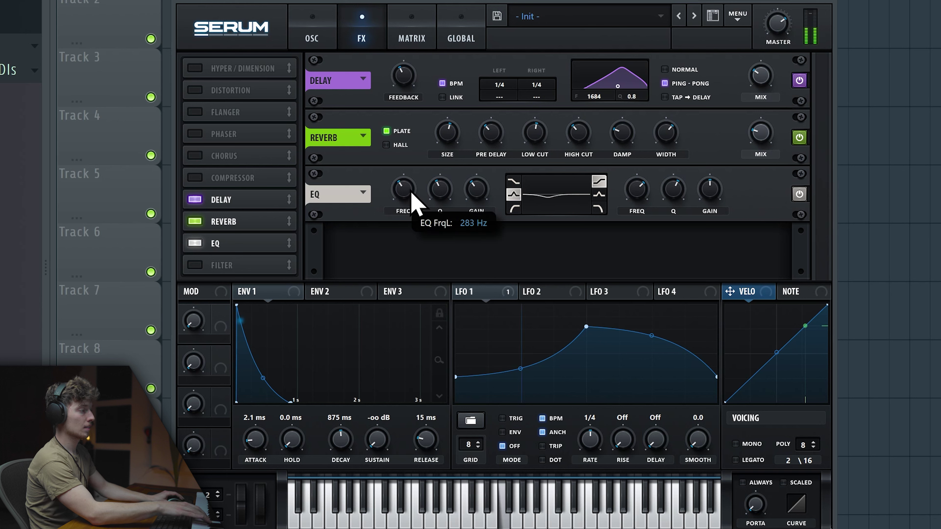
left_click_drag(701, 192, 708, 182)
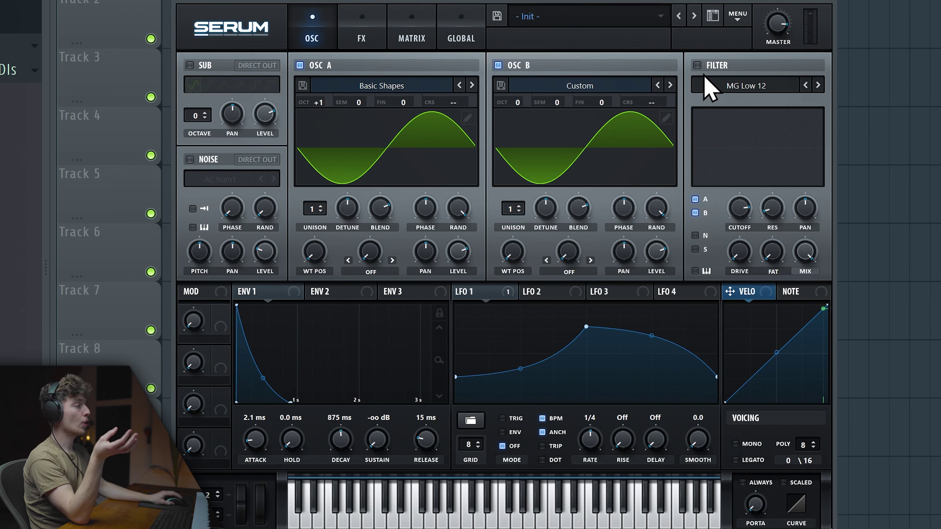
Enable the filter as Normal > MG Low 6 and lower oscillator B's level to about -10.9 dB.
left_click(696, 66)
left_click(735, 87)
mouse_move(715, 98)
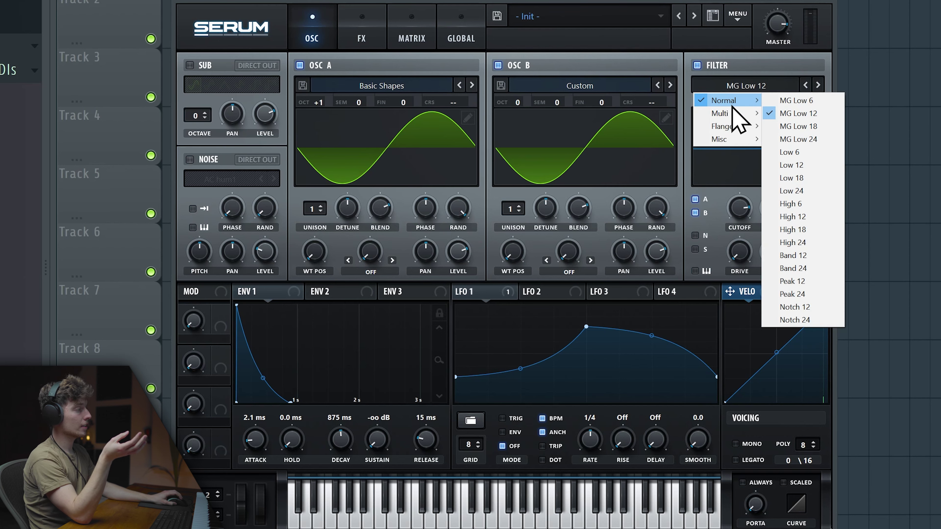
left_click(800, 98)
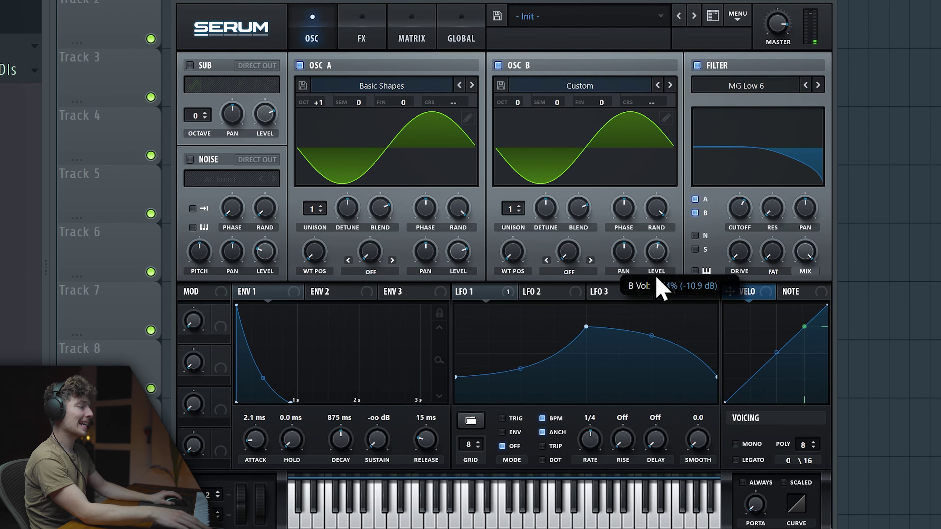
left_click_drag(660, 291, 657, 290)
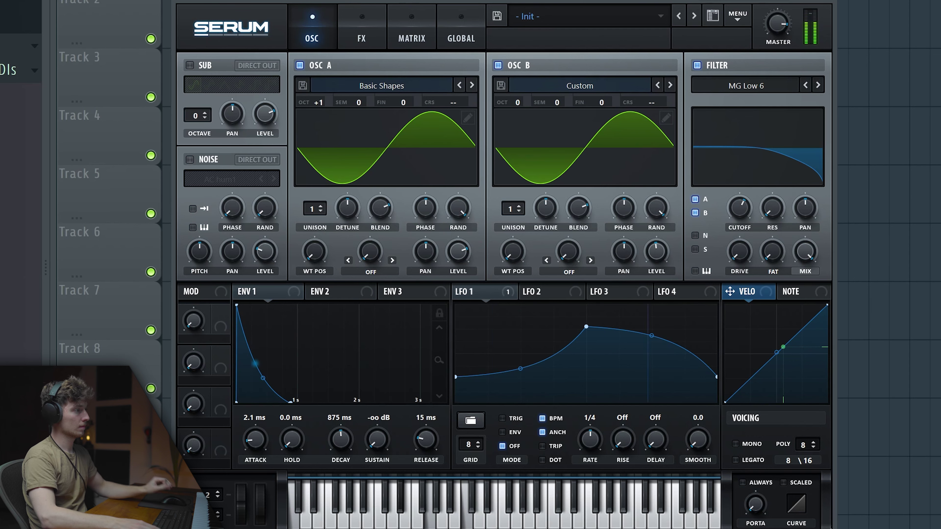
Shorten Envelope 2 with zero sustain and route Env 2 to Global Mast.Tun.
left_click(353, 295)
left_click_drag(296, 305, 213, 474)
left_click(414, 37)
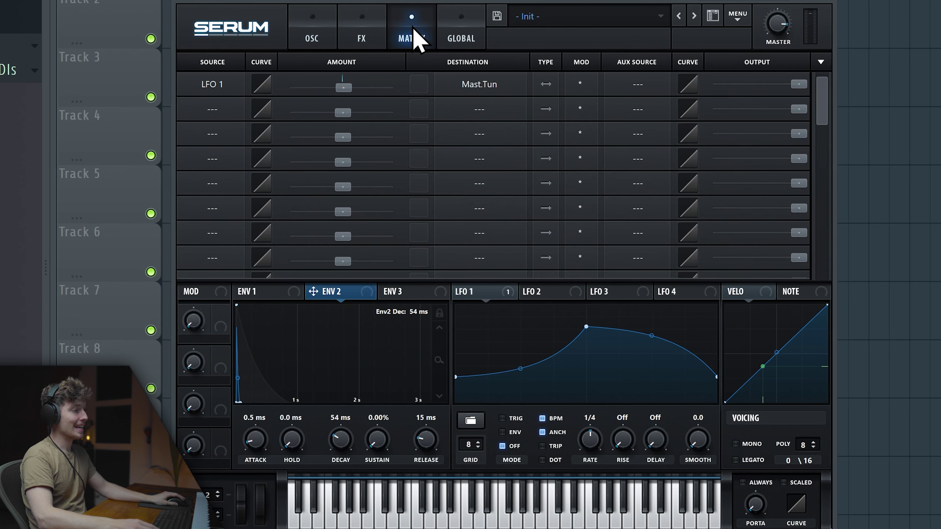
left_click(222, 110)
left_click(258, 162)
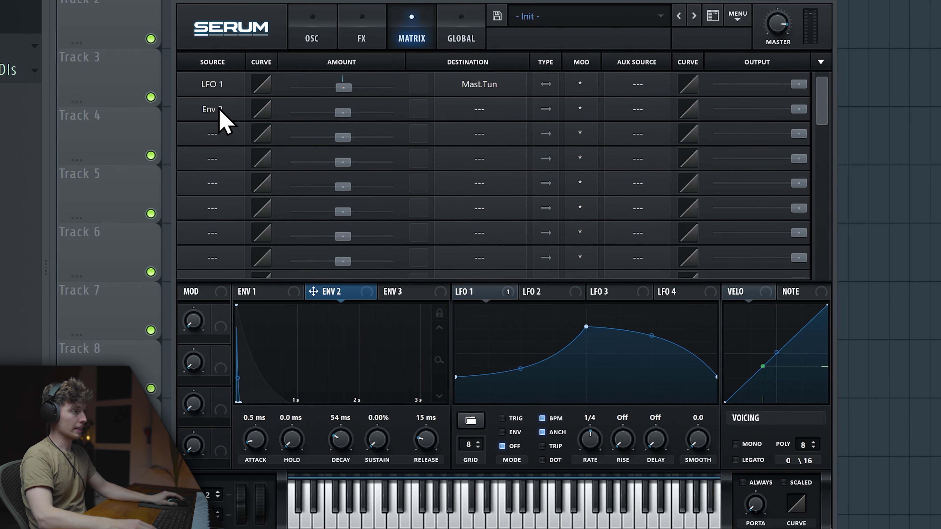
left_click(482, 109)
mouse_move(496, 215)
left_click(540, 228)
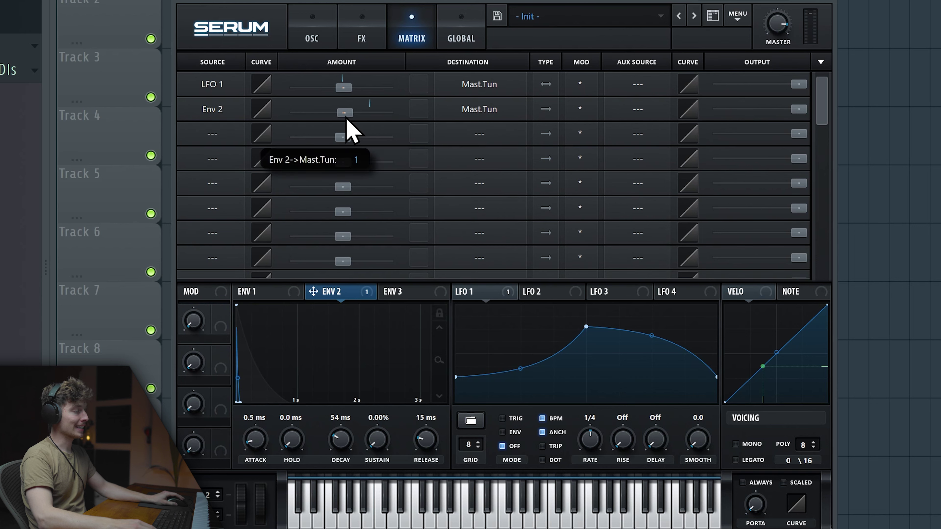
Set the Env 2 tuning amount to 28, decay to 23 ms, and lower its output slider.
mouse_move(346, 115)
left_mouse_down()
mouse_move(368, 120)
mouse_move(353, 125)
left_mouse_up()
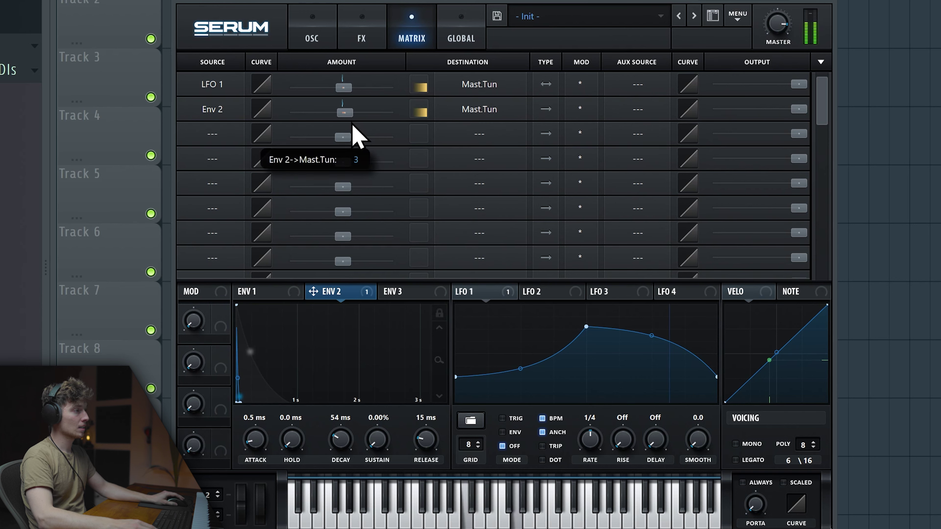
left_click_drag(340, 438, 367, 445)
left_click_drag(799, 109, 708, 115)
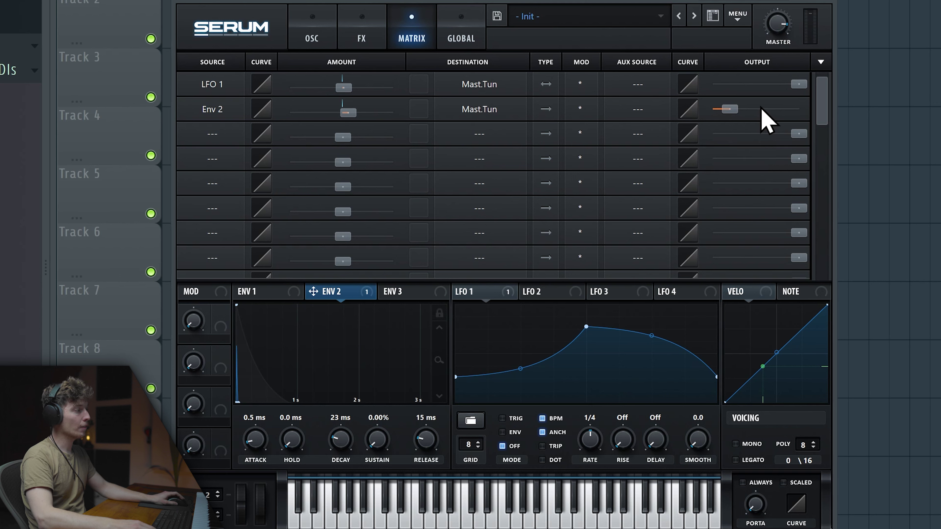
left_click_drag(730, 113, 728, 114)
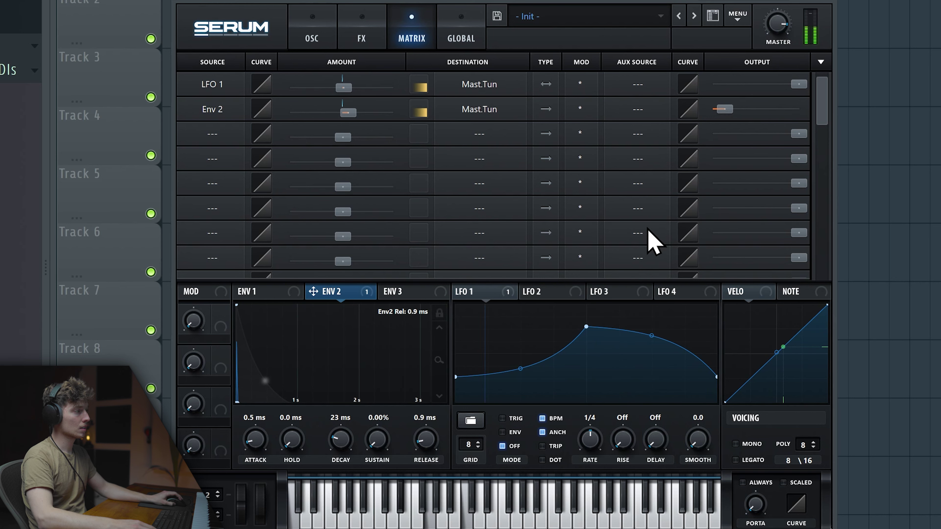
Switch back to the OSC page to reach the noise oscillator.
left_click(311, 37)
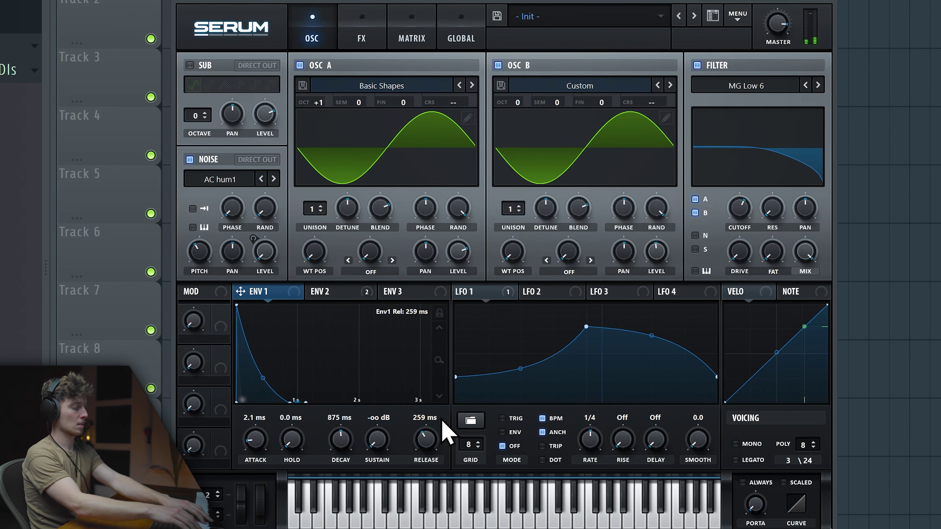
Set oscillator A's warp to FM (From B) at 35%, after briefly trying Sync.
left_click(326, 291)
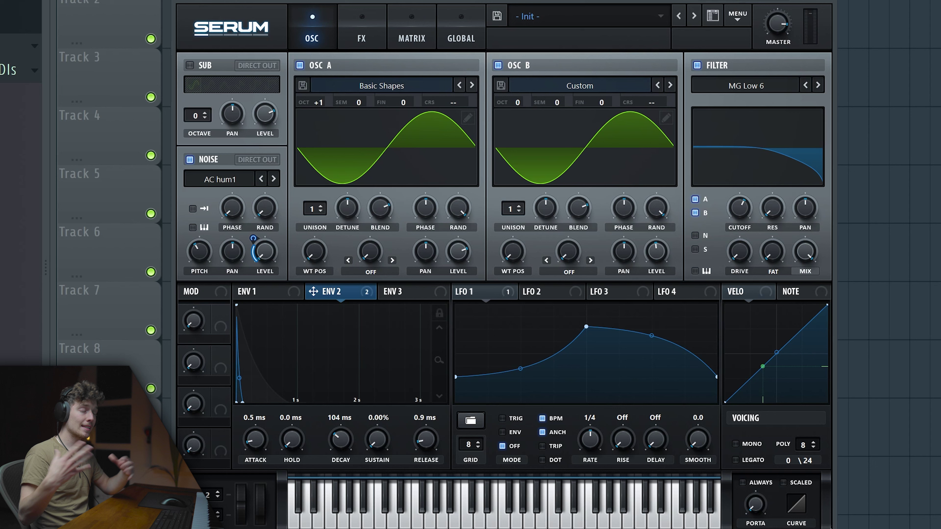
left_click(371, 272)
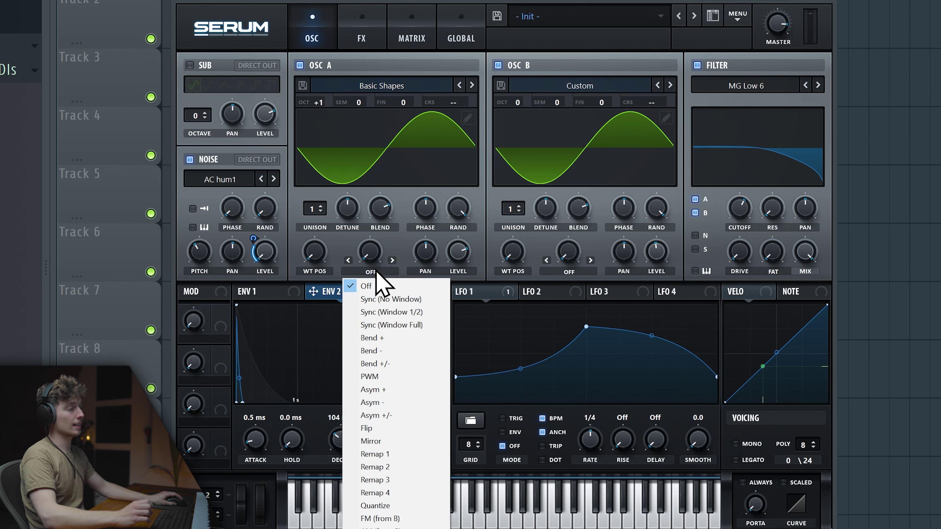
left_click(385, 294)
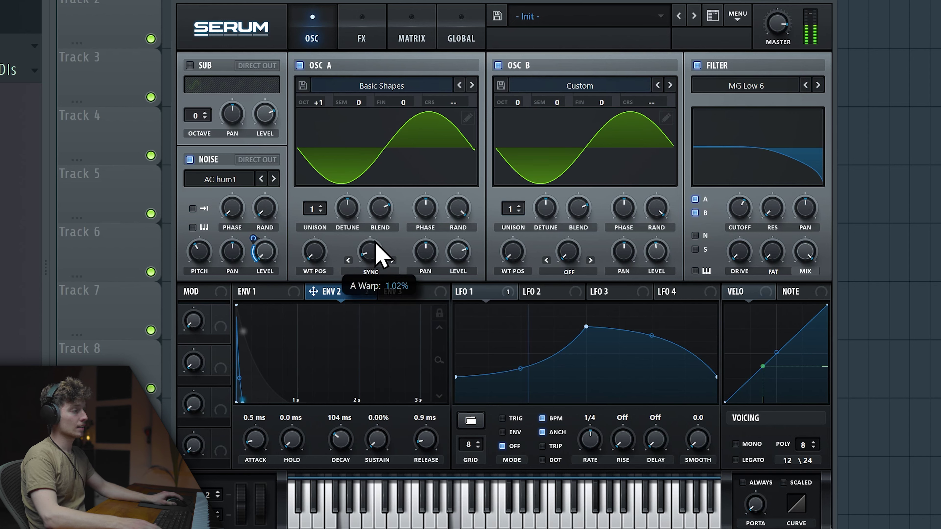
mouse_move(377, 232)
left_mouse_down()
mouse_move(382, 248)
mouse_move(381, 222)
left_mouse_up()
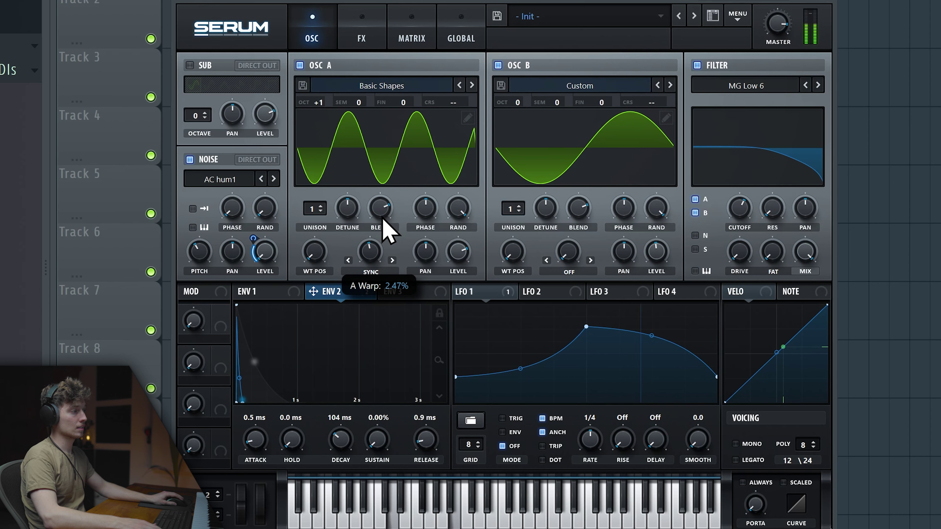
left_click(370, 272)
left_click(398, 518)
mouse_move(377, 255)
left_mouse_down()
mouse_move(376, 232)
mouse_move(375, 262)
left_mouse_up()
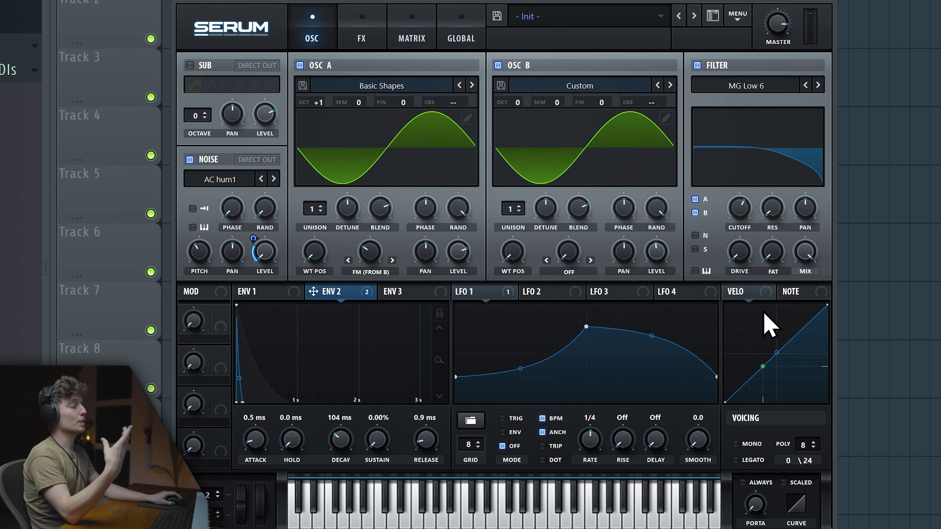
Route Velo to Amp. in the fourth modulation matrix row.
left_click(412, 40)
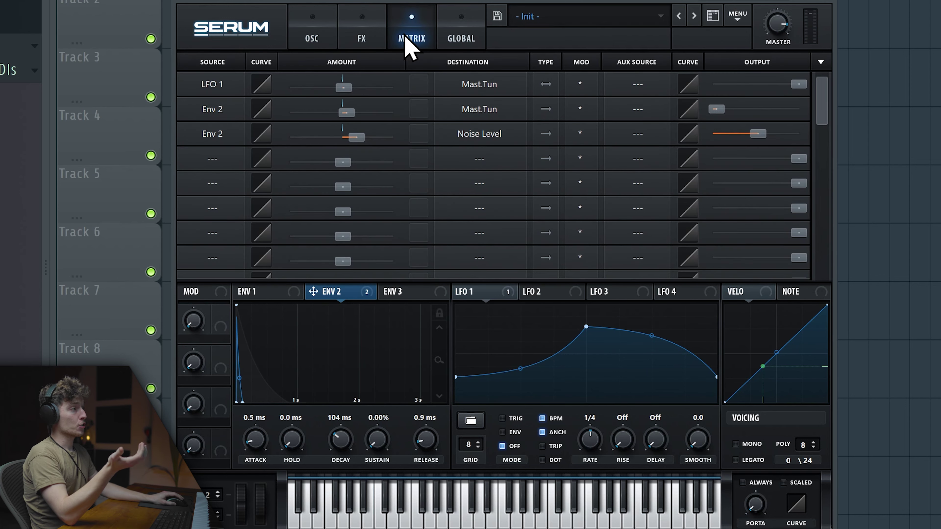
left_click(222, 163)
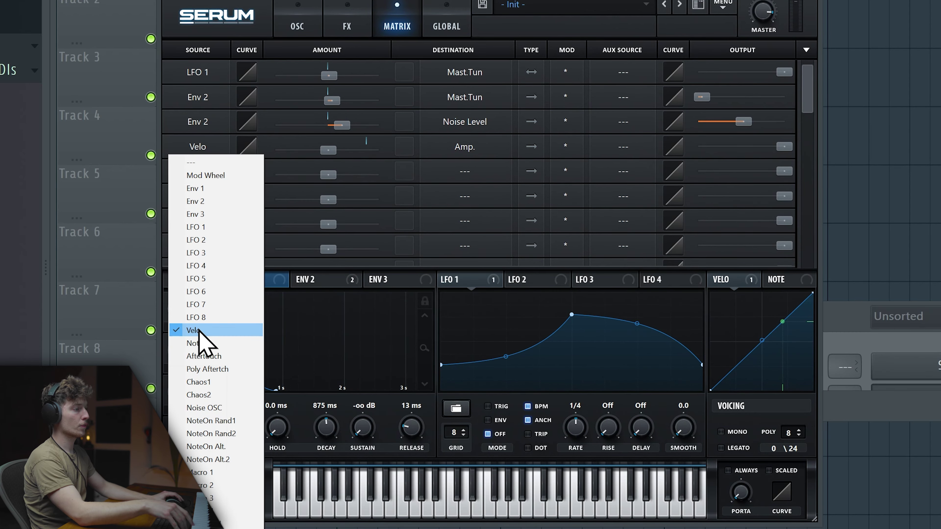
left_click(200, 329)
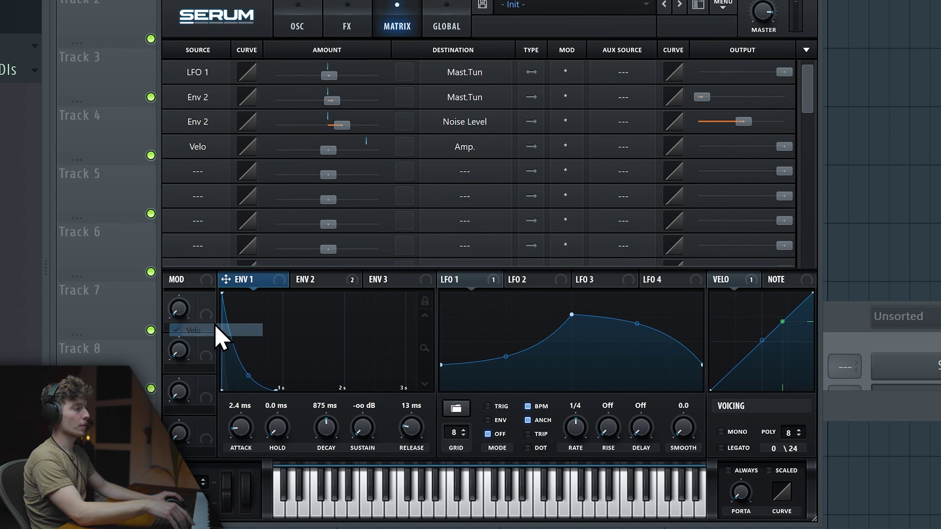
left_click(456, 152)
mouse_move(459, 253)
left_click(527, 265)
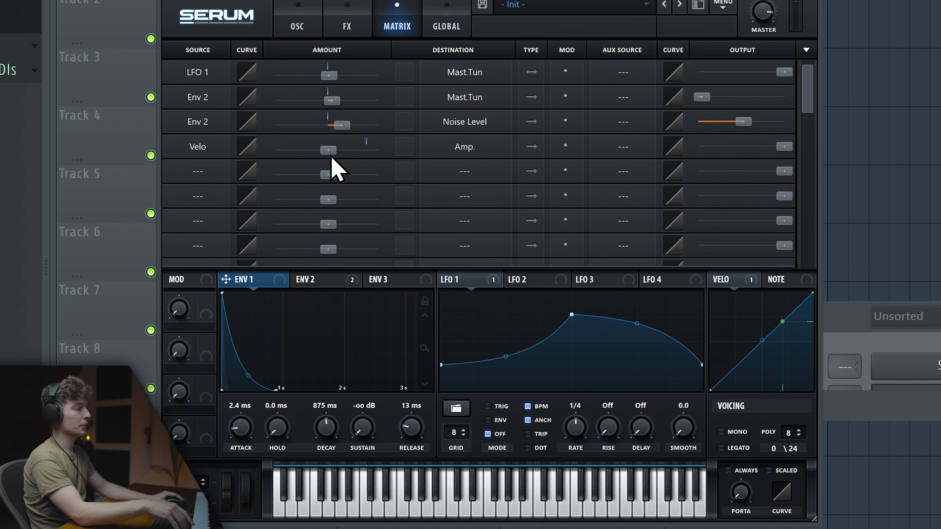
mouse_move(330, 156)
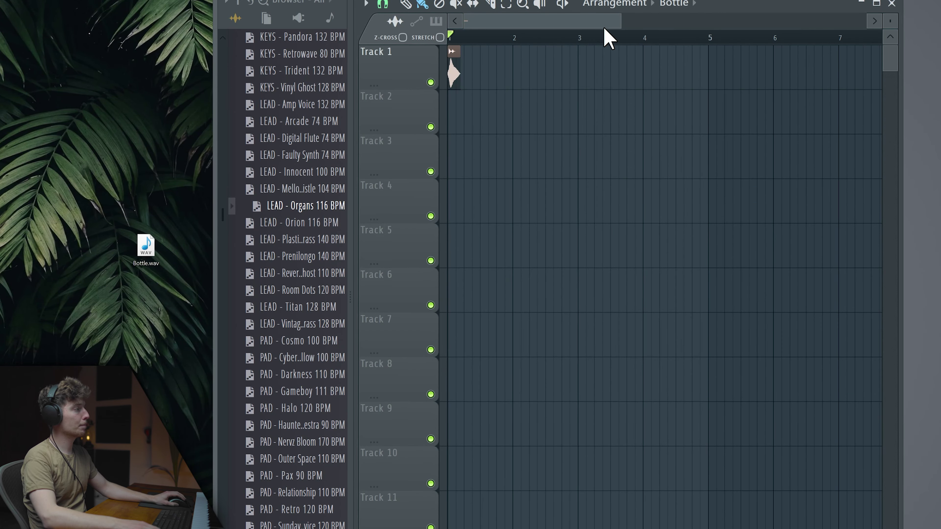
Drag Bottle.wav onto oscillator A to load it as a wavetable.
left_click_drag(620, 21, 476, 23)
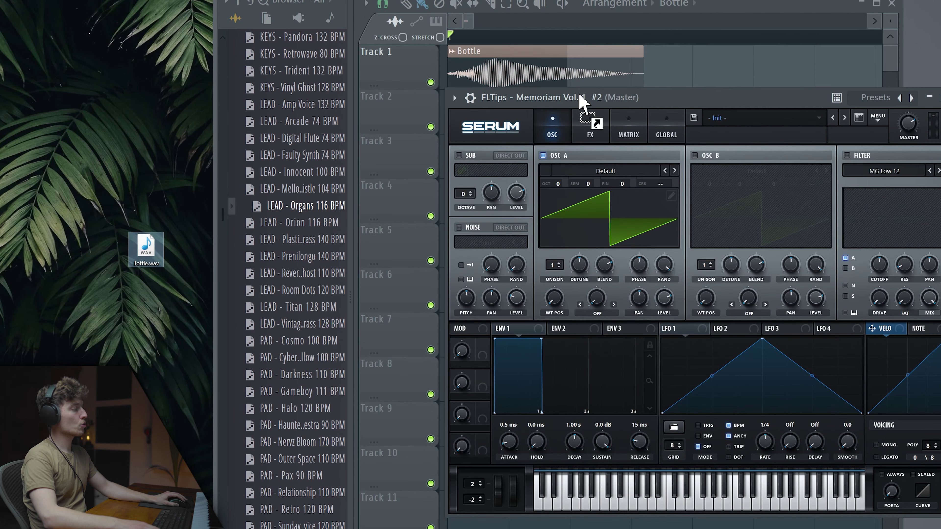
left_click_drag(584, 99, 652, 202)
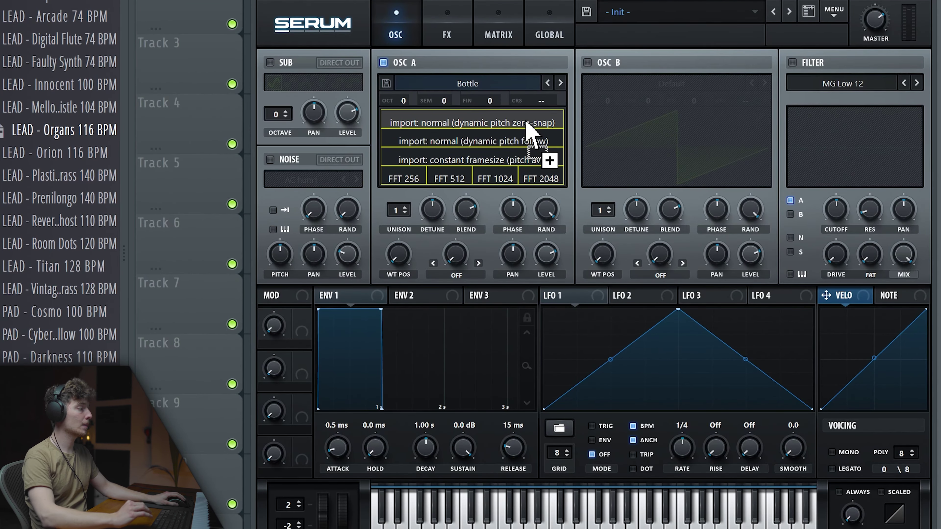
left_click_drag(526, 122, 527, 123)
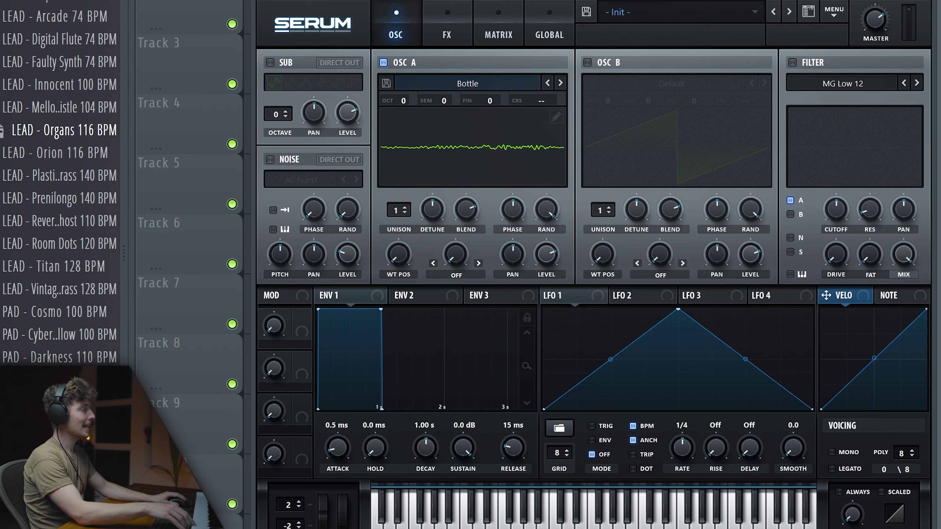
key("F5")
Set oscillator A's WT POS to 47 and flatten LFO 1 into a lower held plateau.
left_click(902, 64)
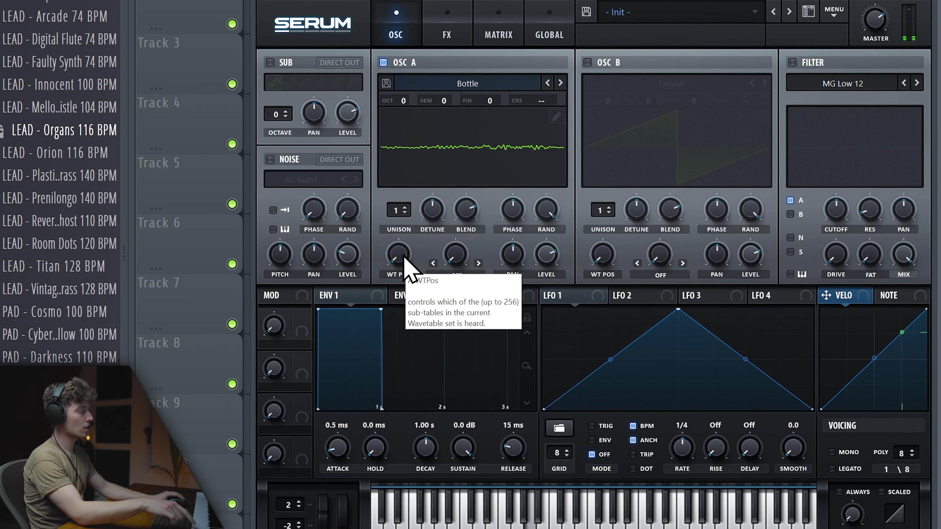
left_click_drag(403, 259, 407, 245)
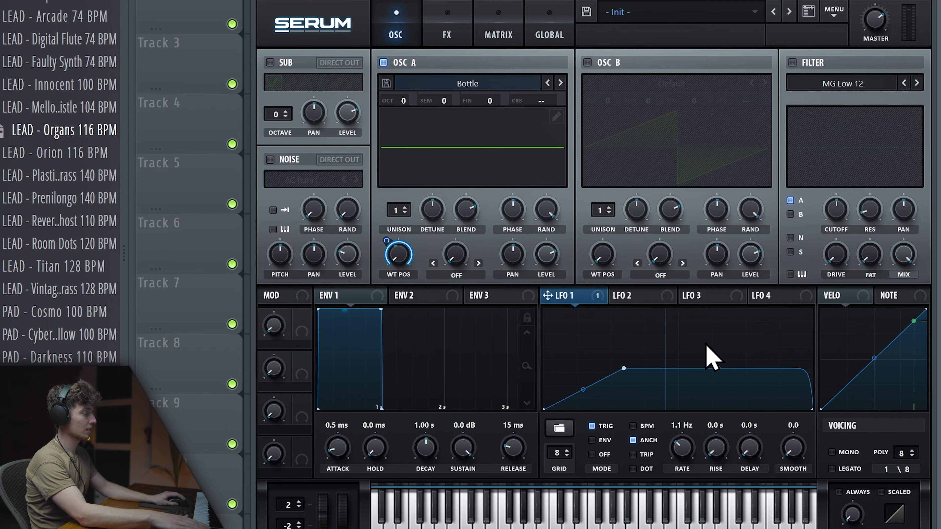
left_click_drag(623, 368, 606, 391)
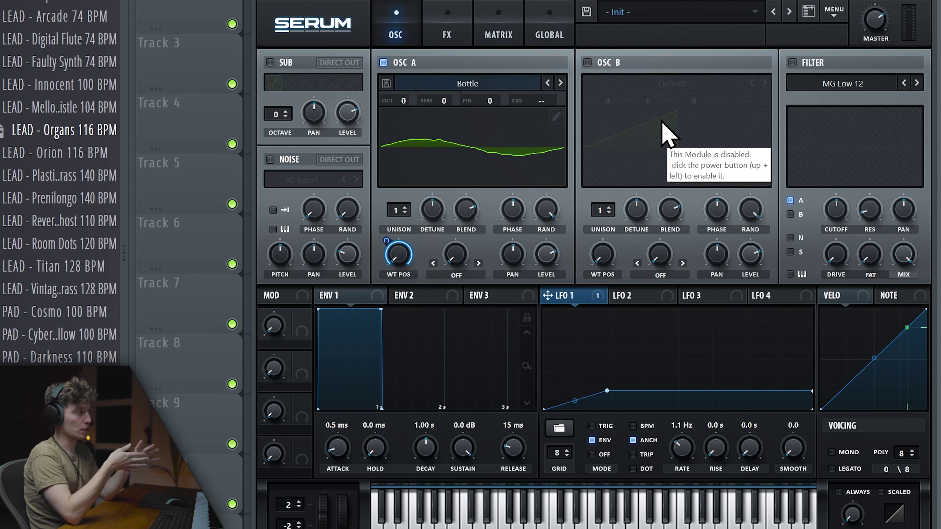
Swap Osc A's wavetable from Bottle to BottleBlow.
left_click(459, 84)
mouse_move(458, 125)
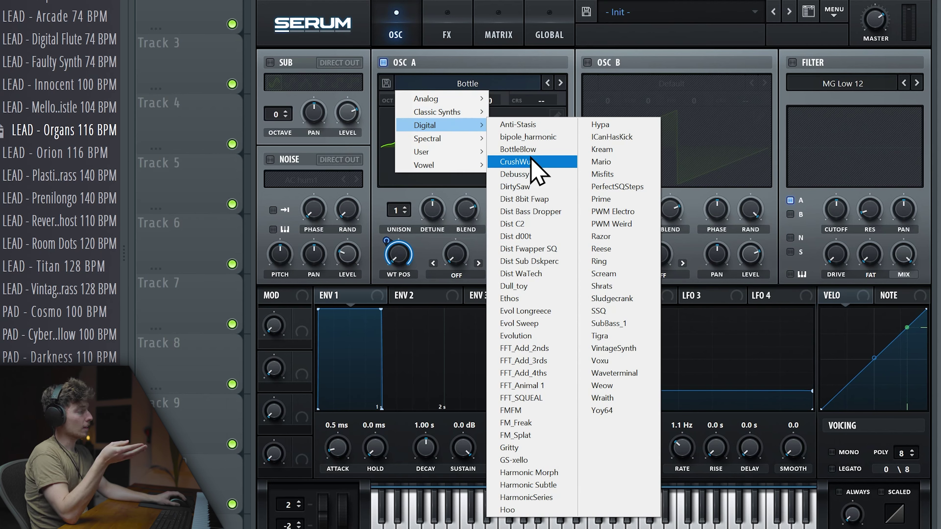
left_click(539, 159)
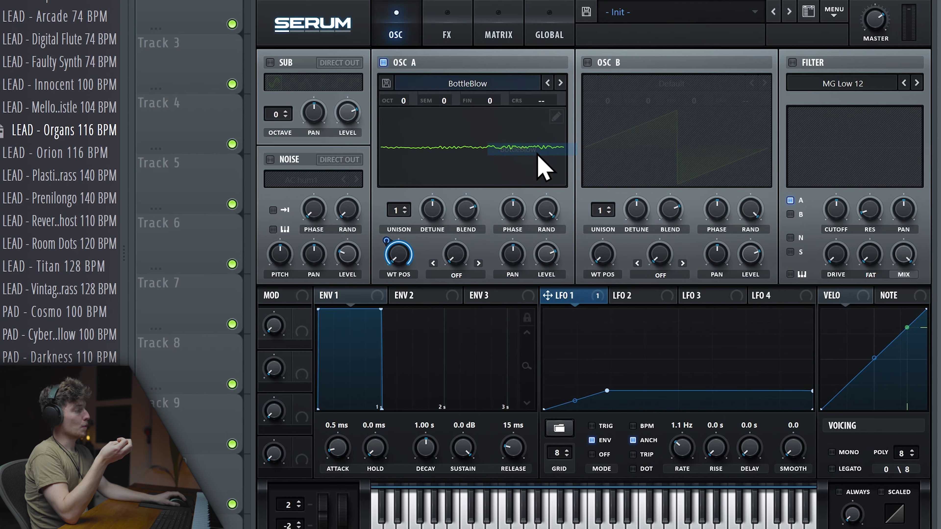
Reshape LFO 1 into a gradually rising curve by raising its middle point and straightening its last segment.
left_click_drag(606, 390, 617, 376)
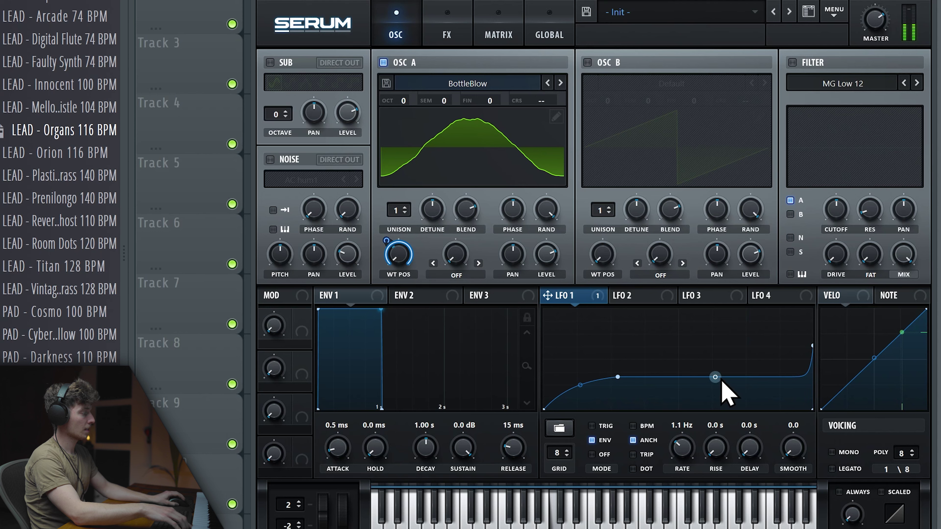
left_click_drag(721, 380, 706, 329)
left_click_drag(812, 346, 813, 364)
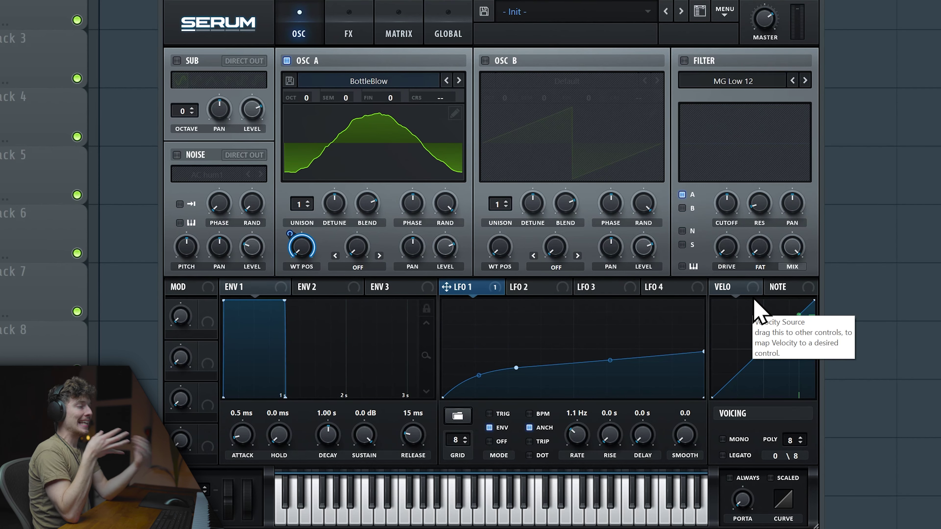
Switch on Osc B and load the Basic Shapes wavetable into it.
left_click(484, 60)
left_click(500, 81)
mouse_move(533, 96)
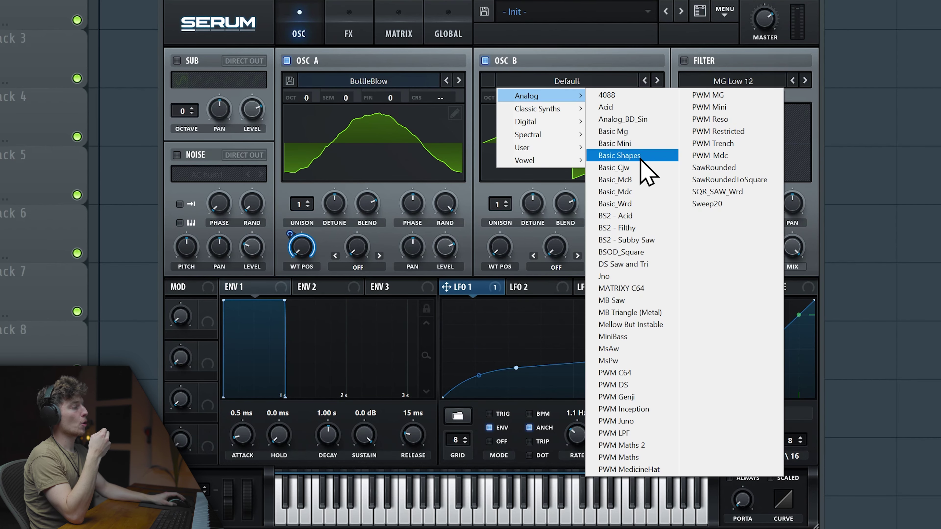
left_click(640, 157)
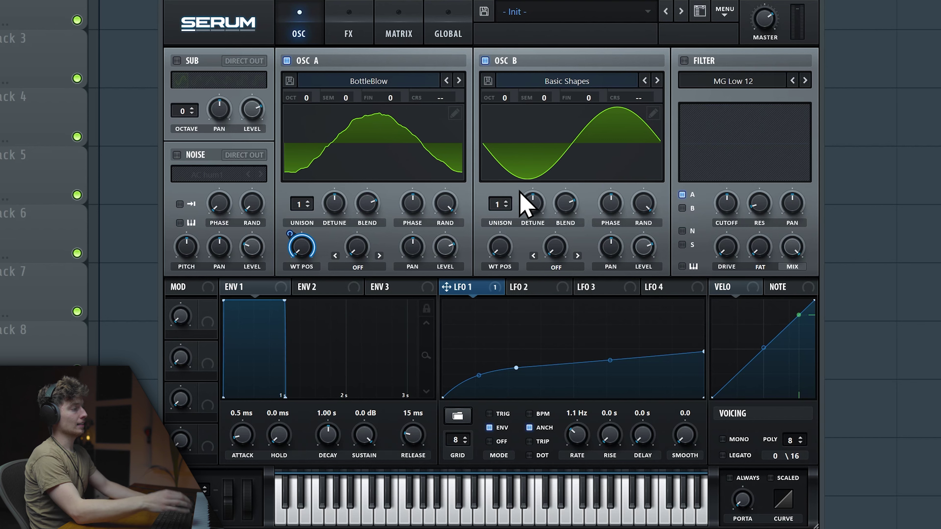
Give Osc B six unison voices with reduced detune, and raise Osc A one octave.
left_click_drag(500, 204, 500, 177)
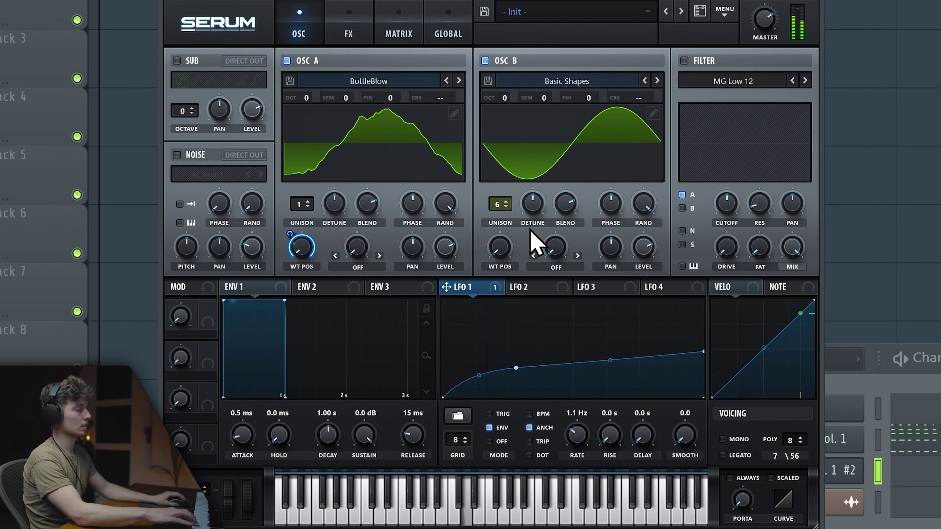
left_click_drag(530, 230, 528, 241)
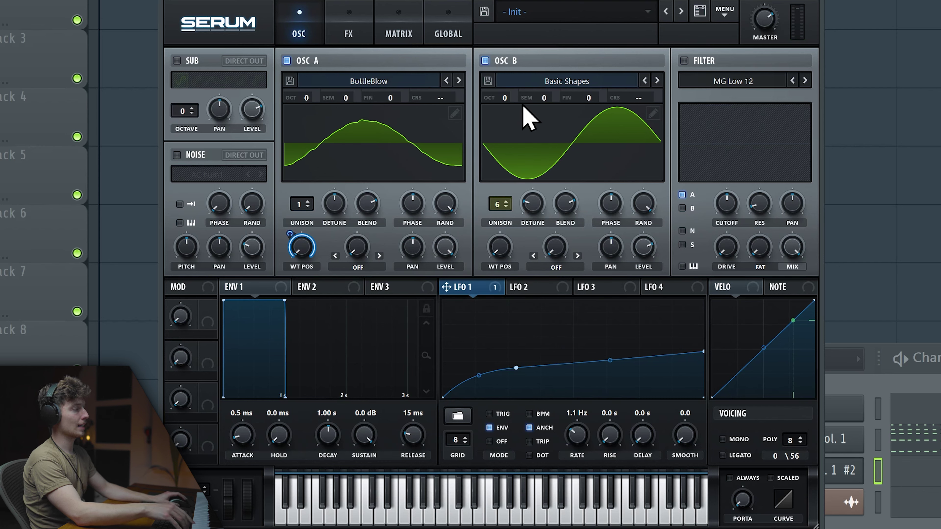
mouse_move(513, 92)
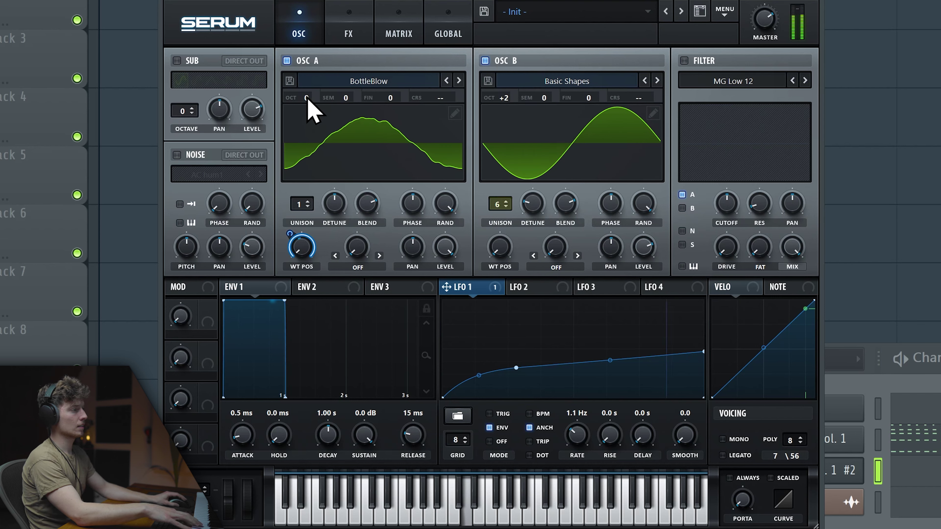
left_click_drag(310, 105, 317, 100)
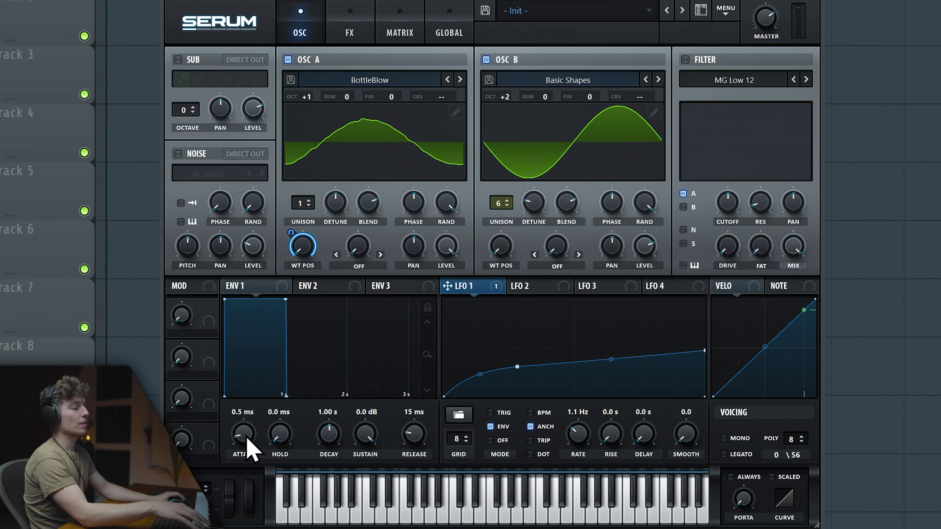
Lengthen ENV 1's attack to about 101 ms with an upward-bent curve and a 70 ms release.
mouse_move(247, 430)
left_mouse_down()
mouse_move(253, 423)
mouse_move(255, 437)
left_mouse_up()
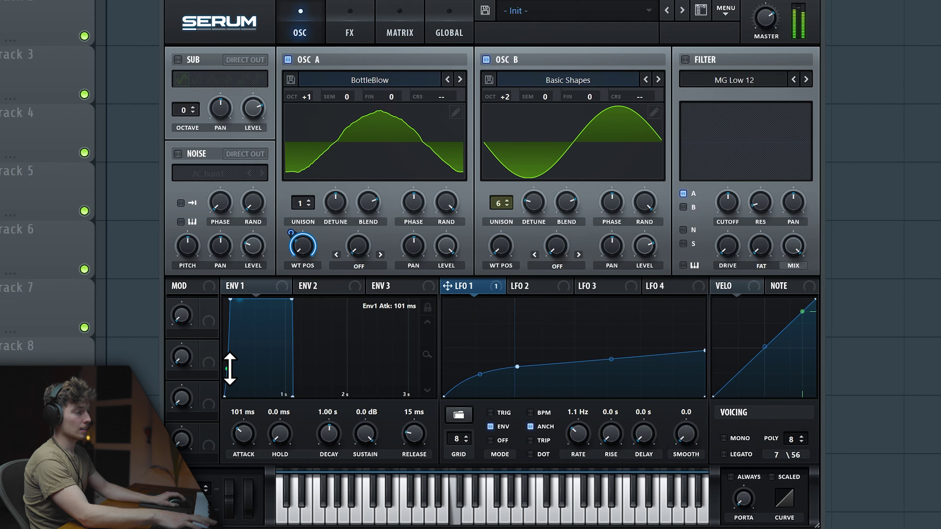
left_click_drag(231, 370, 237, 356)
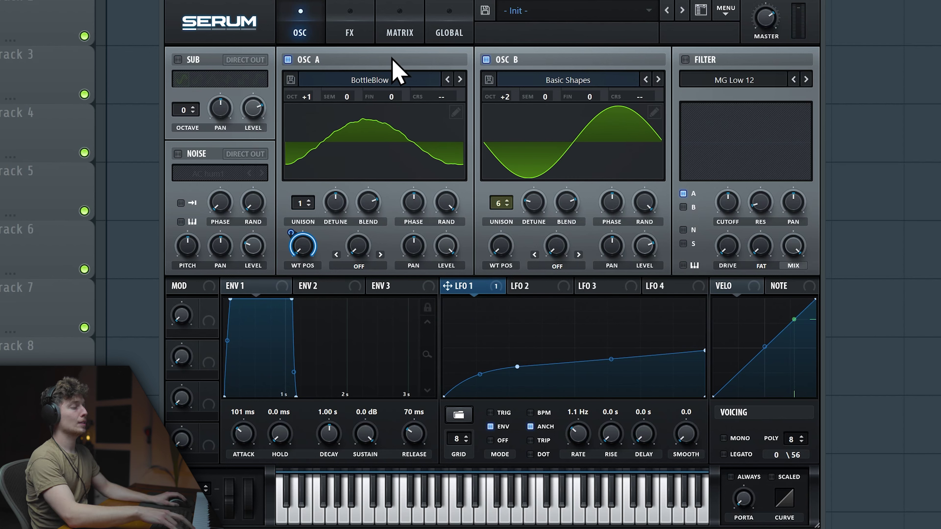
Set Osc A's warp to FM (from B) at about 35%.
left_click(358, 266)
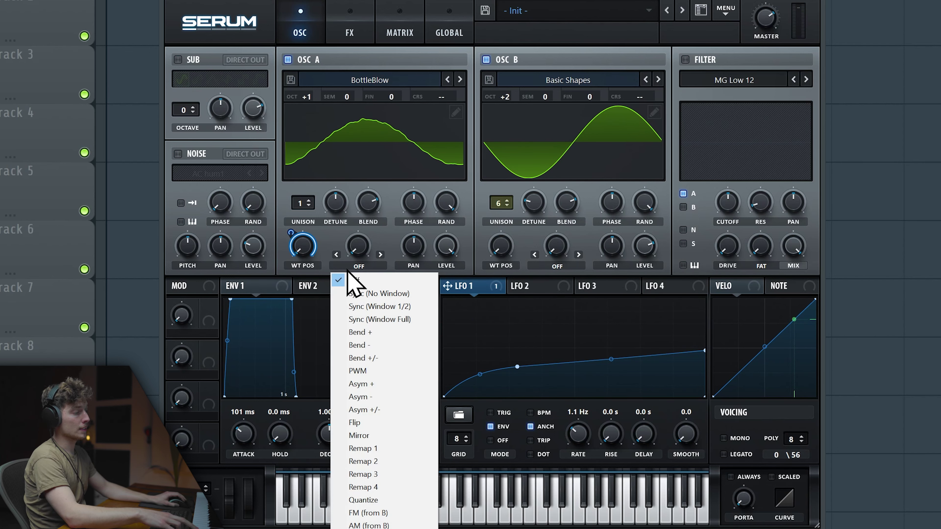
left_click(399, 513)
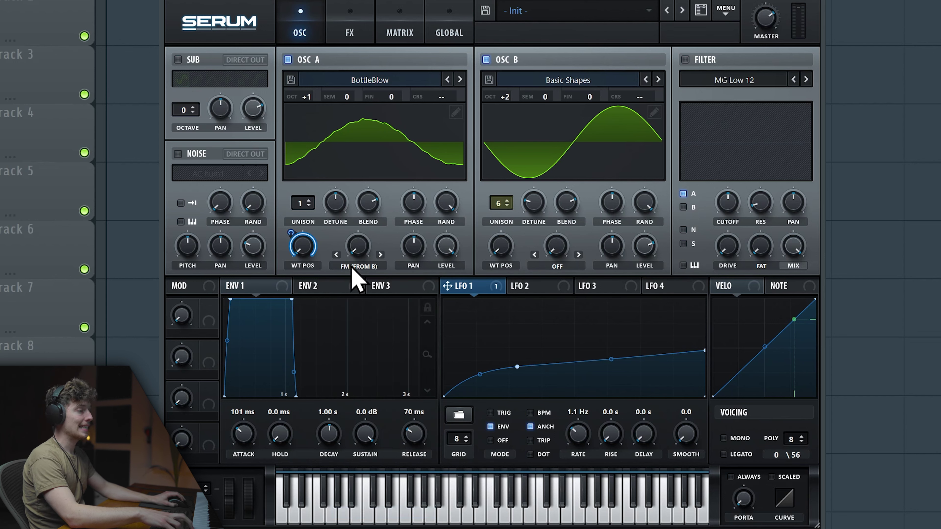
left_click_drag(363, 250, 370, 227)
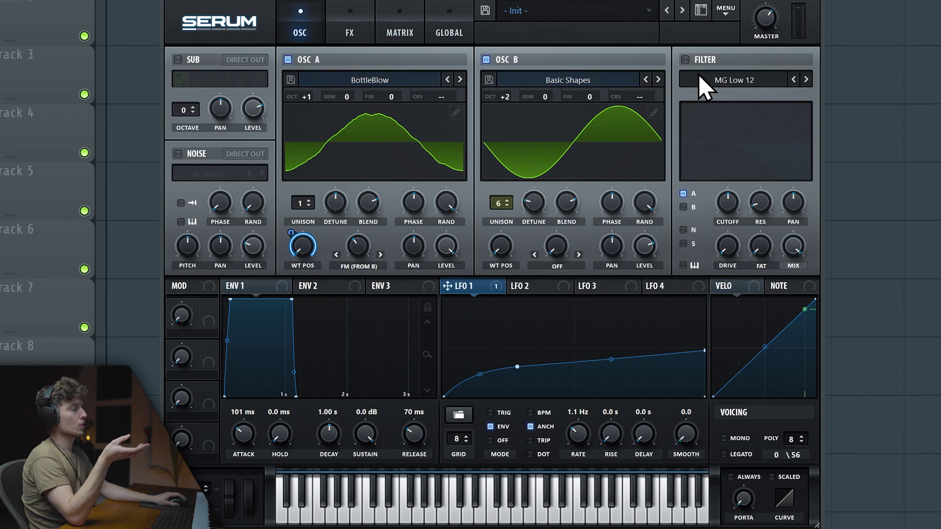
Switch on the filter and set its type to High 24.
left_click(701, 87)
left_click(714, 87)
mouse_move(715, 94)
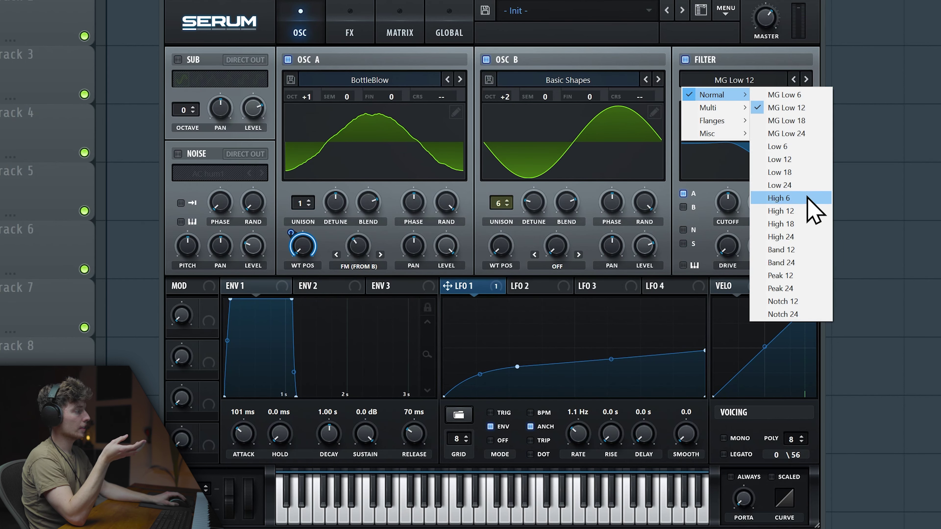
left_click(800, 237)
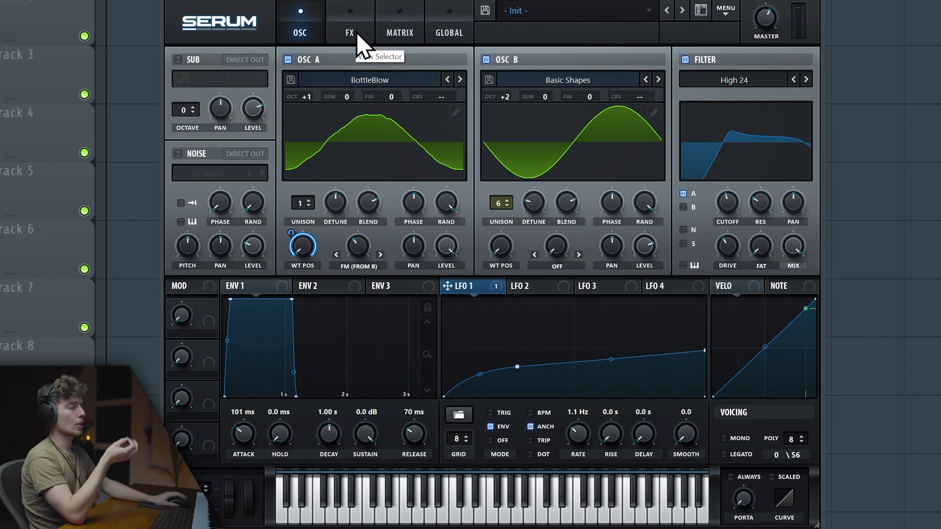
Enable the Delay, Compressor, Reverb and EQ effects, placing EQ ahead of Reverb.
left_click(358, 38)
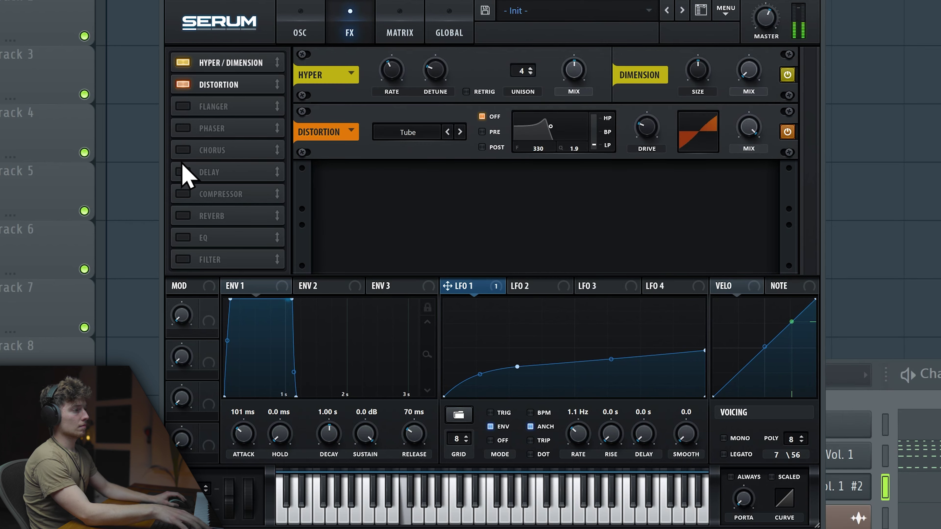
left_click(183, 172)
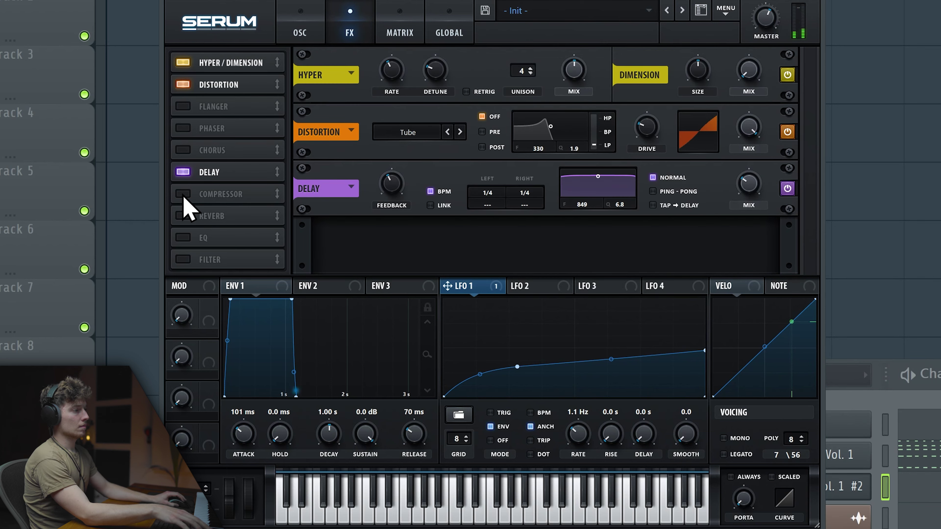
left_click(183, 194)
left_click(183, 216)
left_click(183, 238)
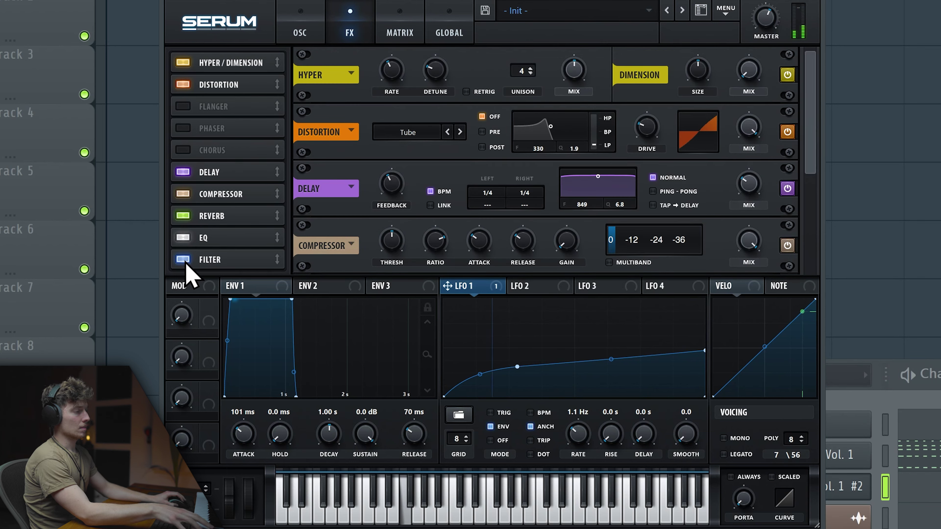
left_click_drag(207, 237, 207, 215)
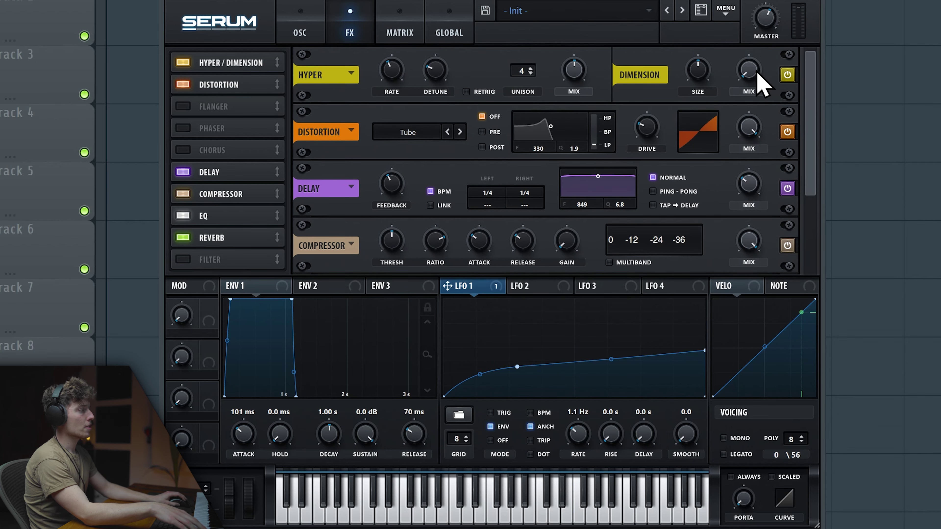
Set Dimension mix to 25%, Hyper mix to 19%, Distortion mix to 21% and drive to 22%.
left_click_drag(757, 70, 750, 44)
left_click_drag(575, 81, 569, 104)
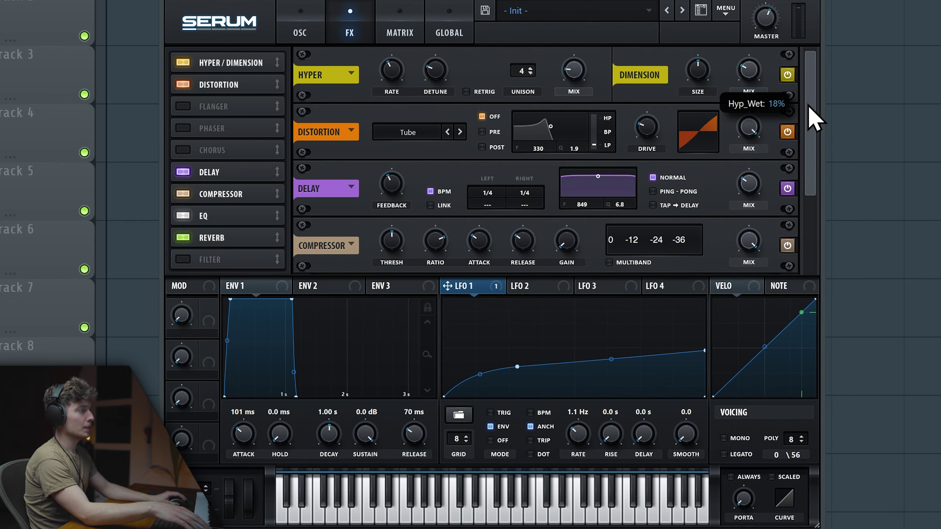
left_click_drag(749, 127, 741, 192)
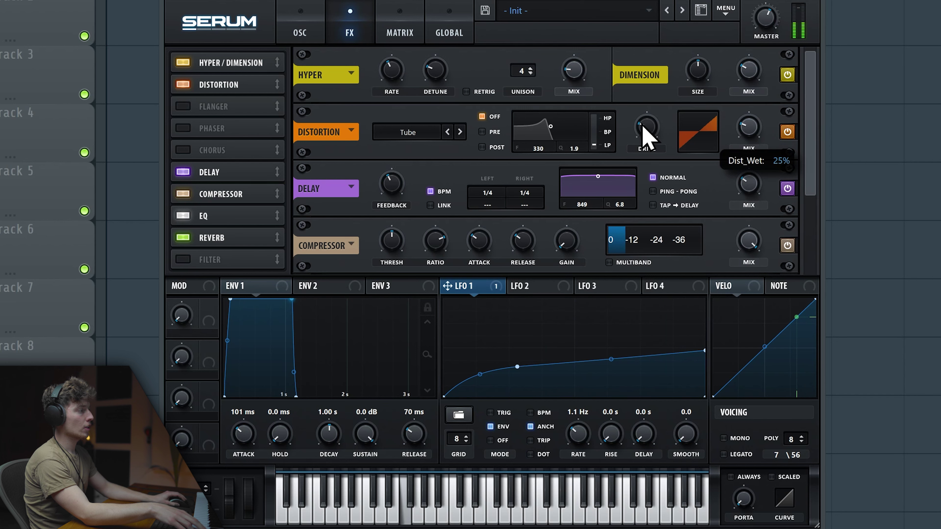
left_click_drag(643, 129, 646, 134)
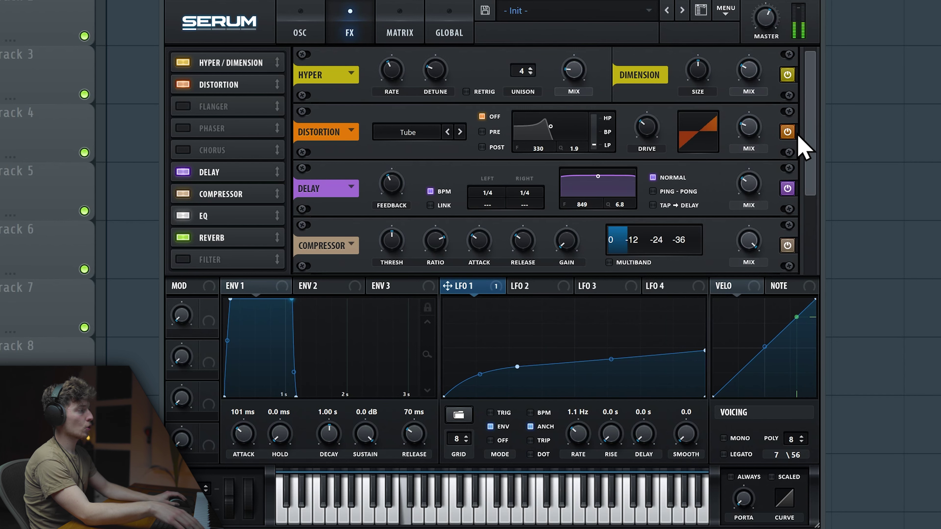
Make the delay ping-pong, adjust its settings, and lower the compressor threshold to -11.4 dB.
scroll(812, 153, "down", 2)
left_click(652, 152)
left_click_drag(598, 136, 608, 176)
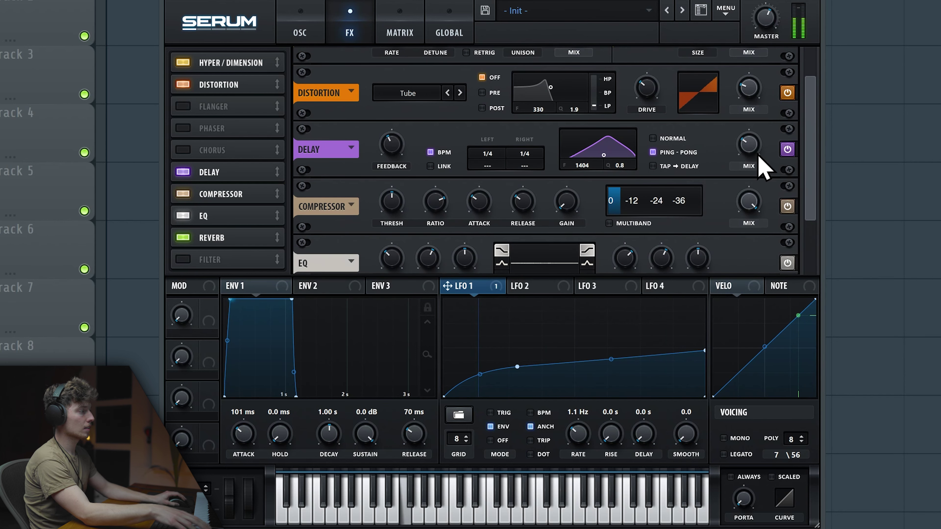
left_click_drag(812, 156, 811, 202)
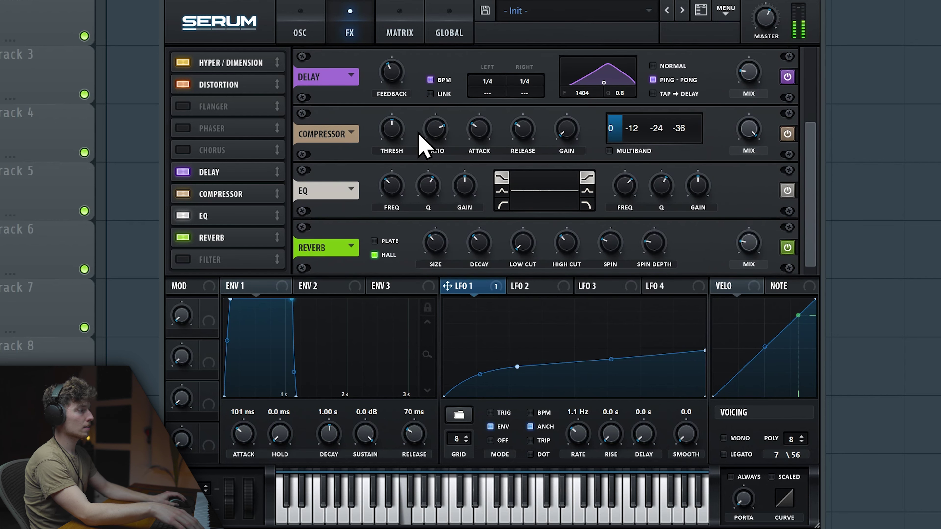
mouse_move(399, 130)
left_mouse_down()
mouse_move(397, 156)
mouse_move(394, 146)
left_mouse_up()
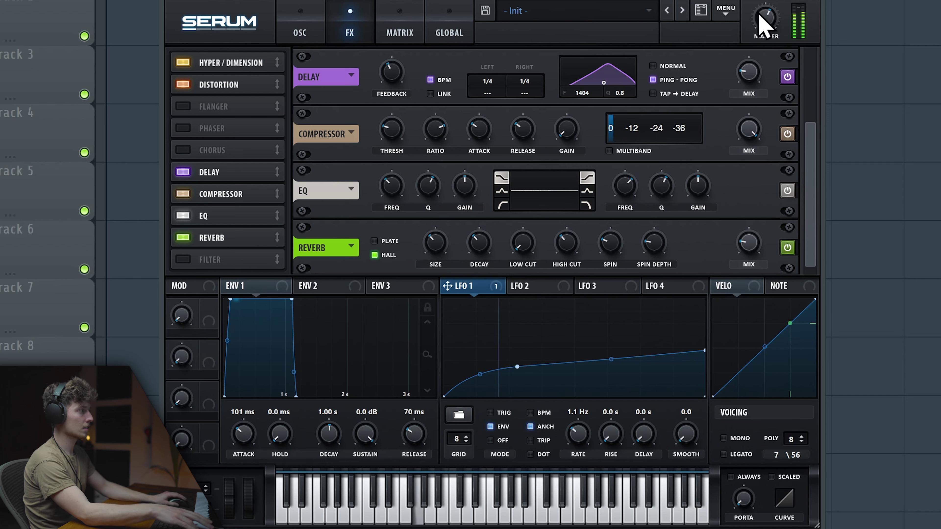
Turn the EQ low band into a low-pass with lower Q, and switch on the filter effect.
mouse_move(763, 26)
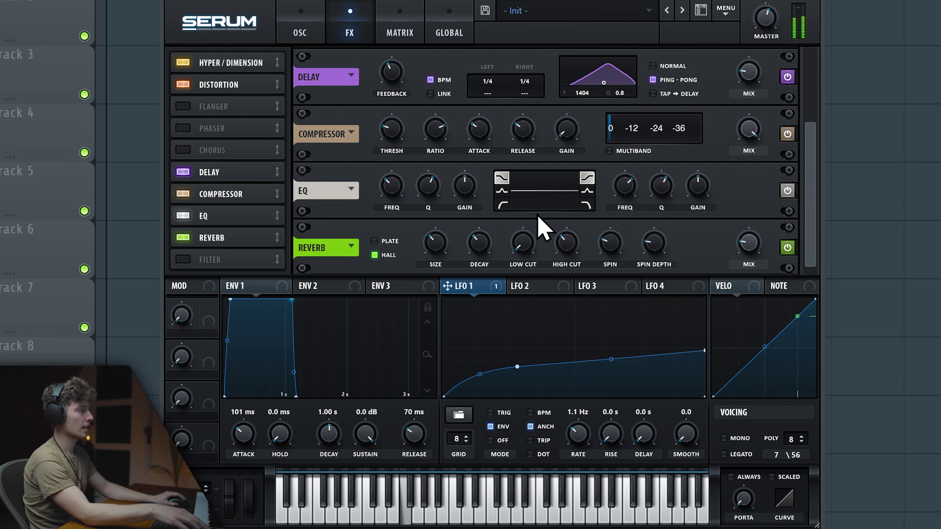
left_click(502, 204)
mouse_move(431, 193)
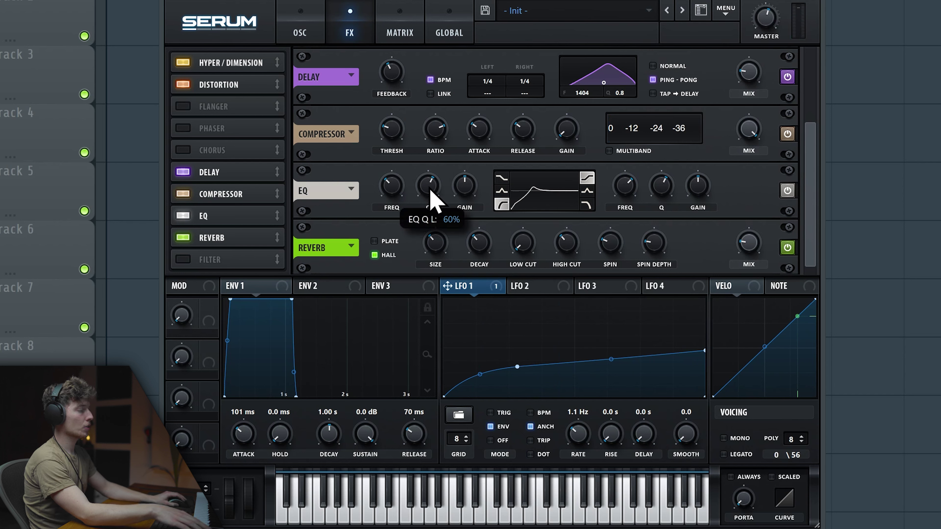
left_click_drag(426, 208, 426, 215)
mouse_move(396, 193)
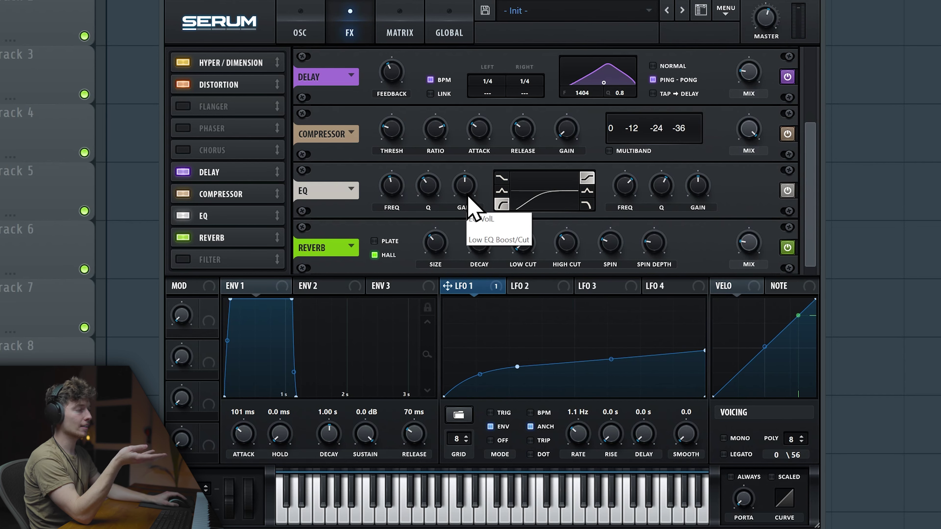
left_click(182, 260)
Raise the filter effect cutoff to about 2162 Hz, choose MG Low 18, and return to the oscillators.
scroll(790, 174, "down", 5)
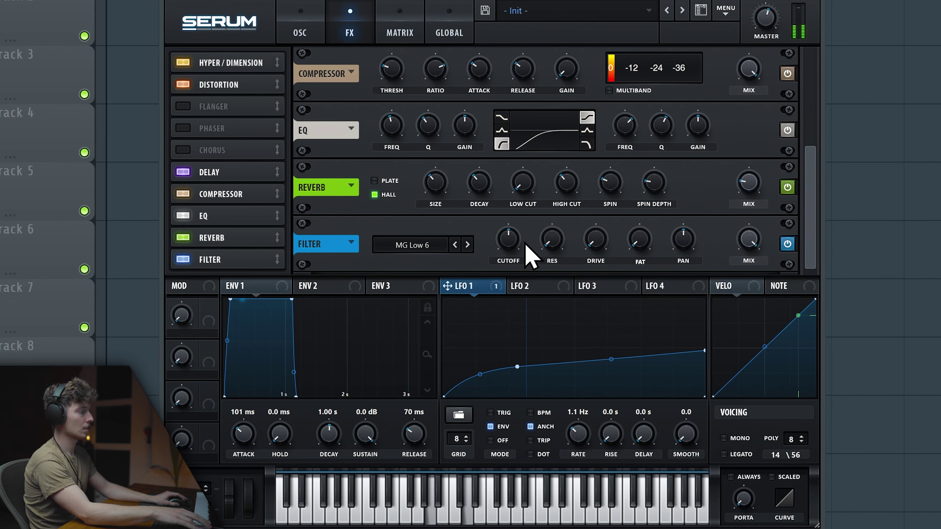
left_click_drag(525, 245, 517, 230)
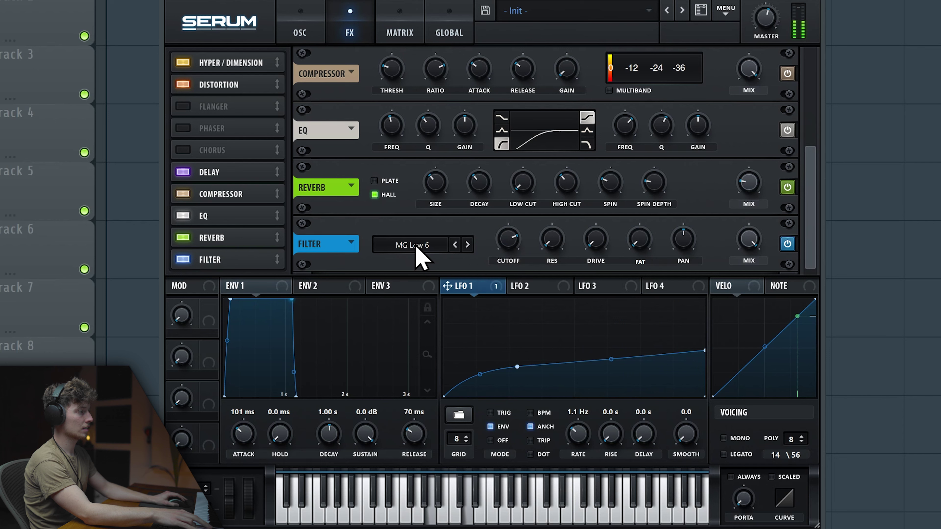
left_click(417, 247)
mouse_move(421, 289)
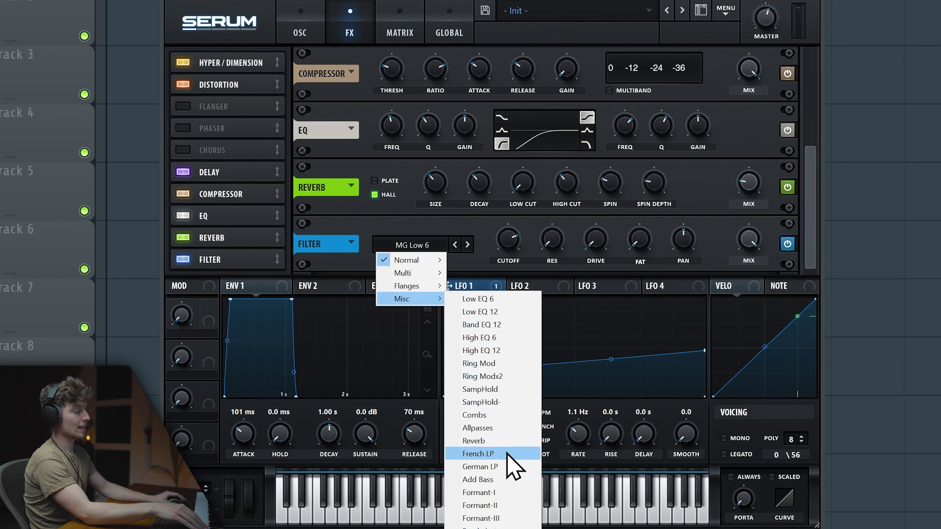
left_click(504, 441)
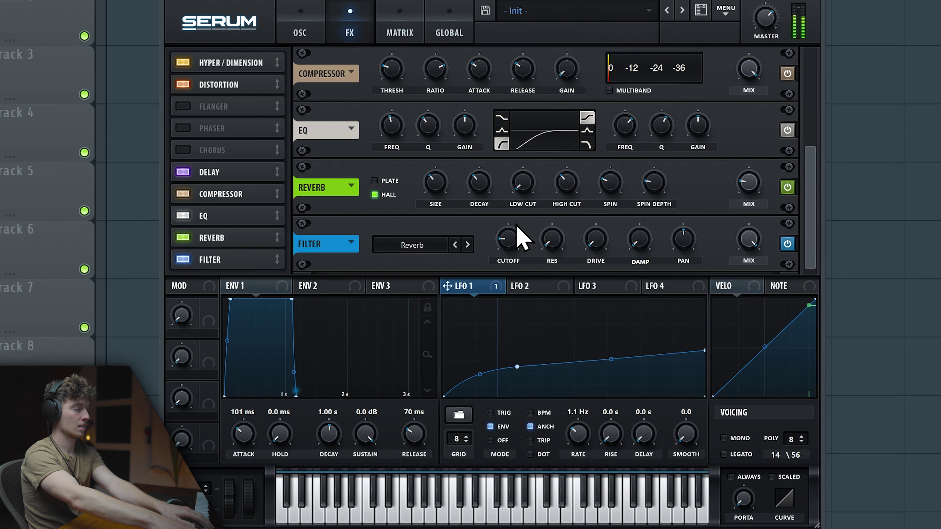
left_click(412, 245)
mouse_move(407, 259)
left_click(493, 286)
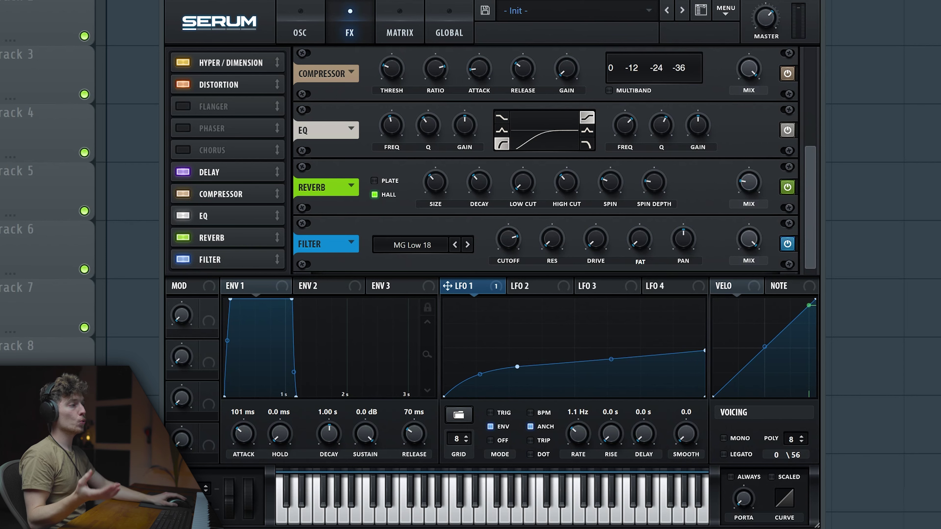
left_click(291, 37)
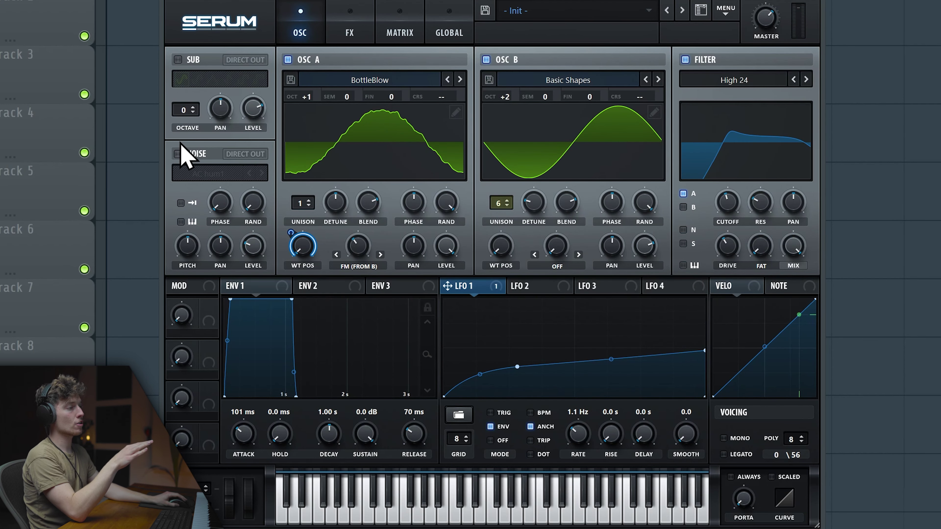
Turn on noise with direct out, give ENV 2 a short decay and zero sustain, and map it to noise level.
left_click(178, 154)
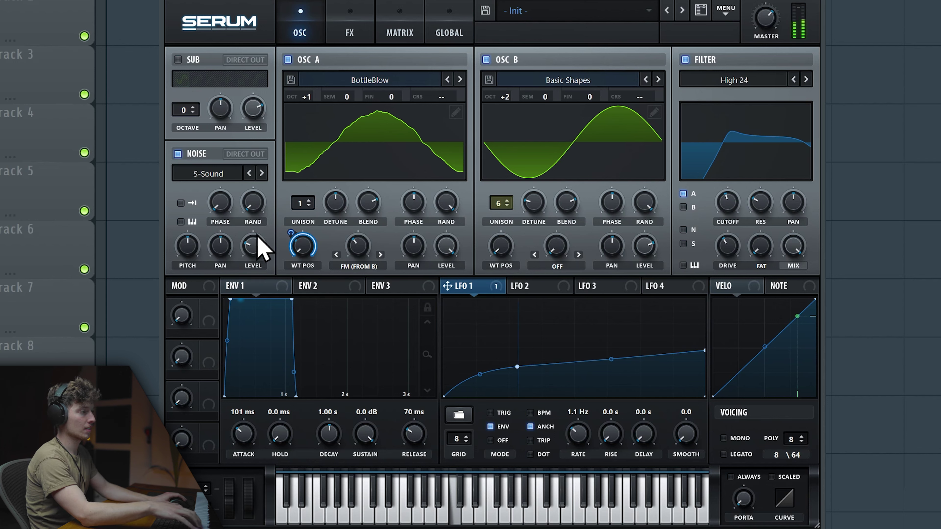
left_click(246, 154)
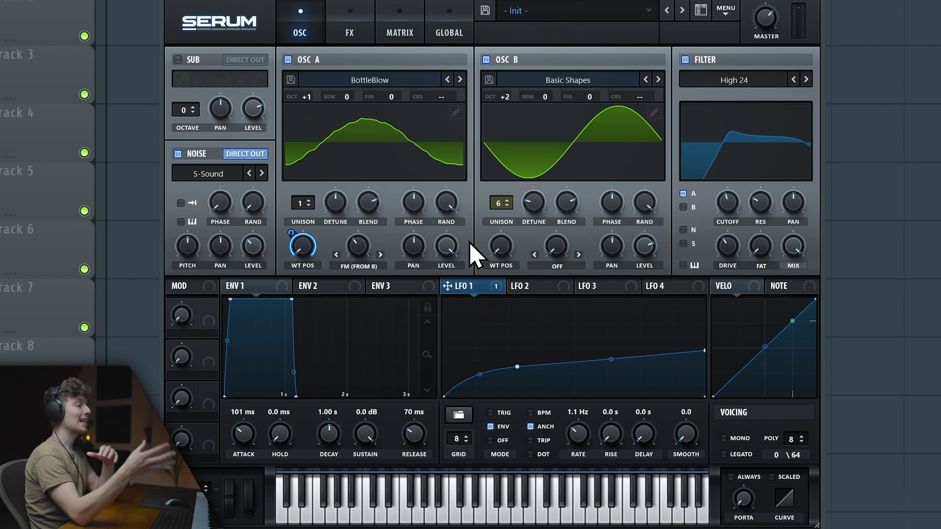
left_click(320, 289)
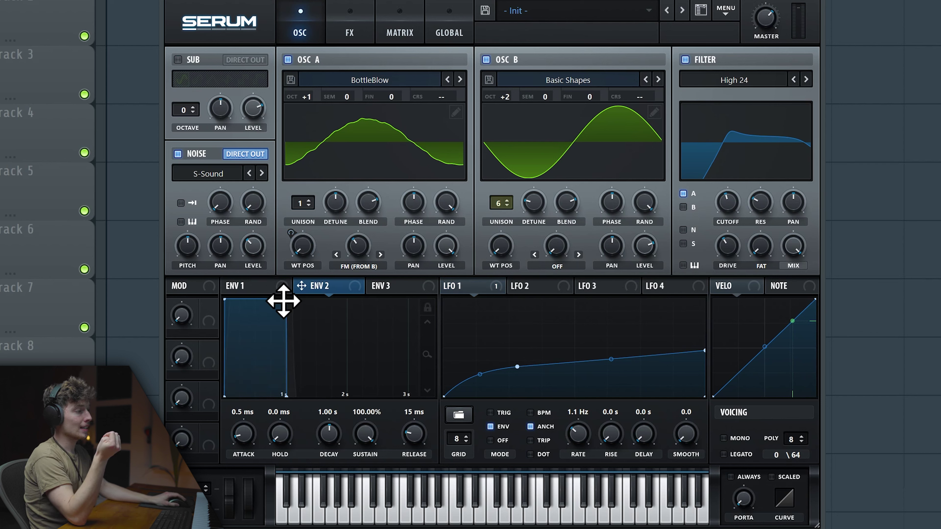
left_click_drag(283, 301, 261, 430)
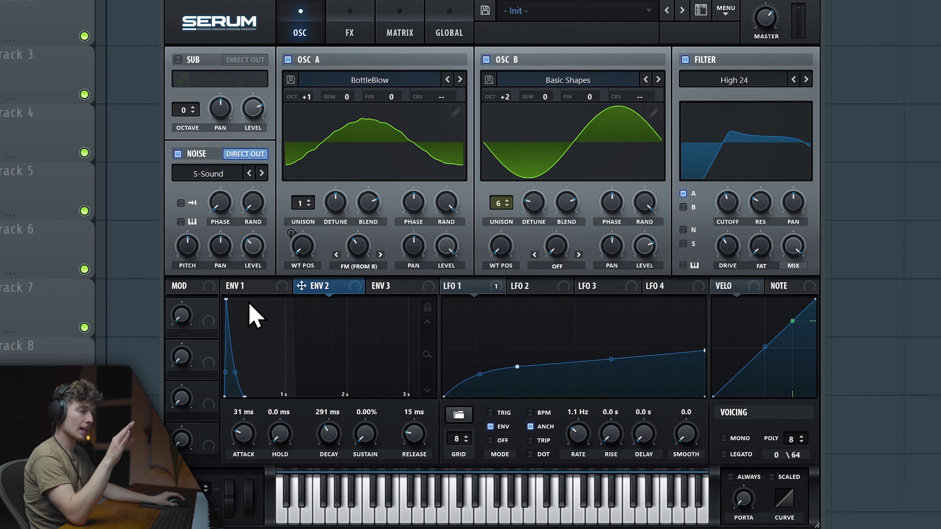
left_click_drag(327, 296, 249, 252)
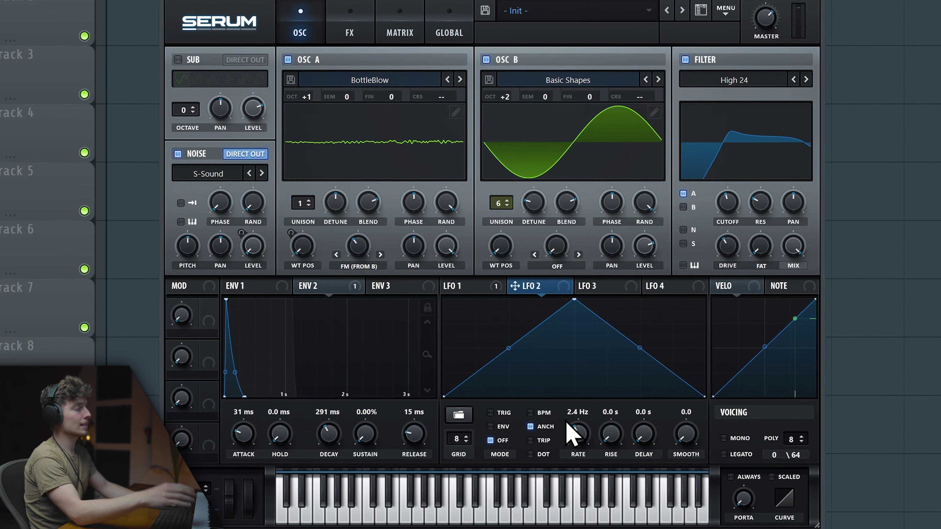
In the mod matrix, route LFO 2 to oscillator A fine tuning on row 3.
scroll(572, 432, "down", 3)
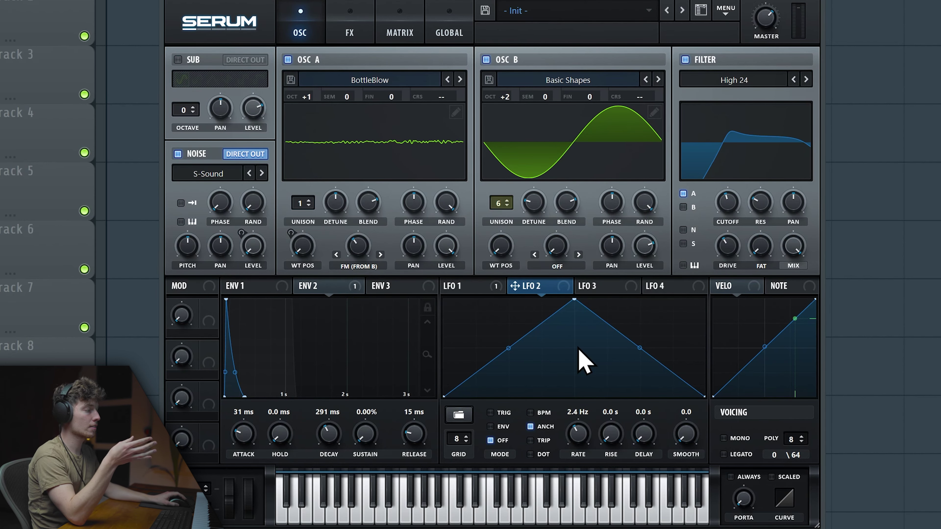
left_click(399, 32)
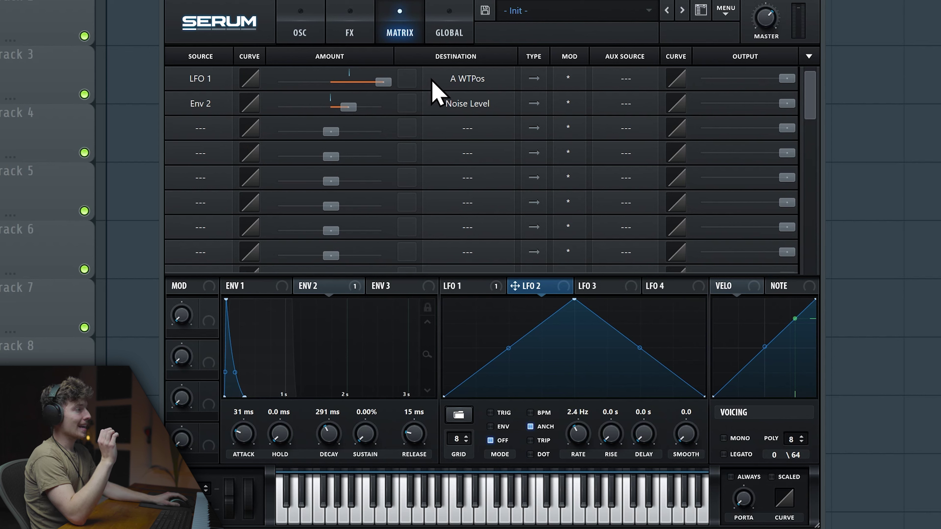
left_click(199, 128)
left_click(182, 216)
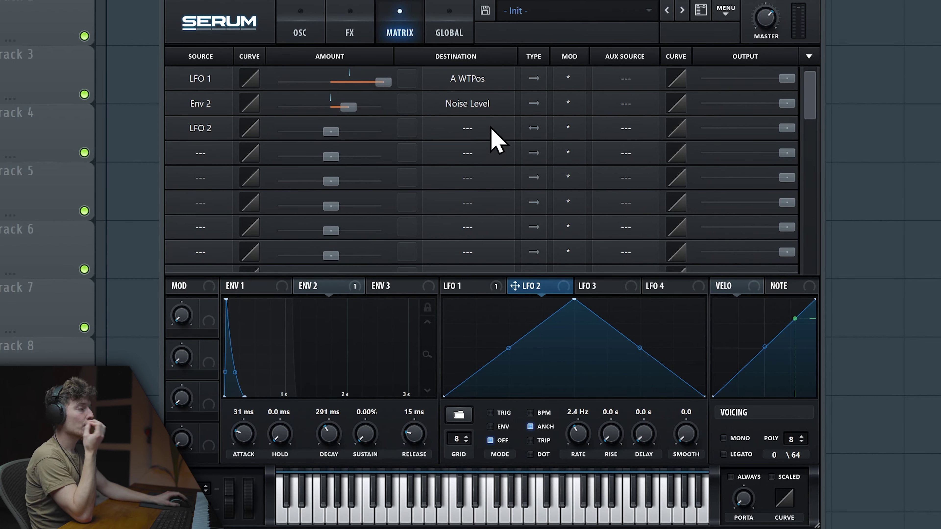
left_click(467, 128)
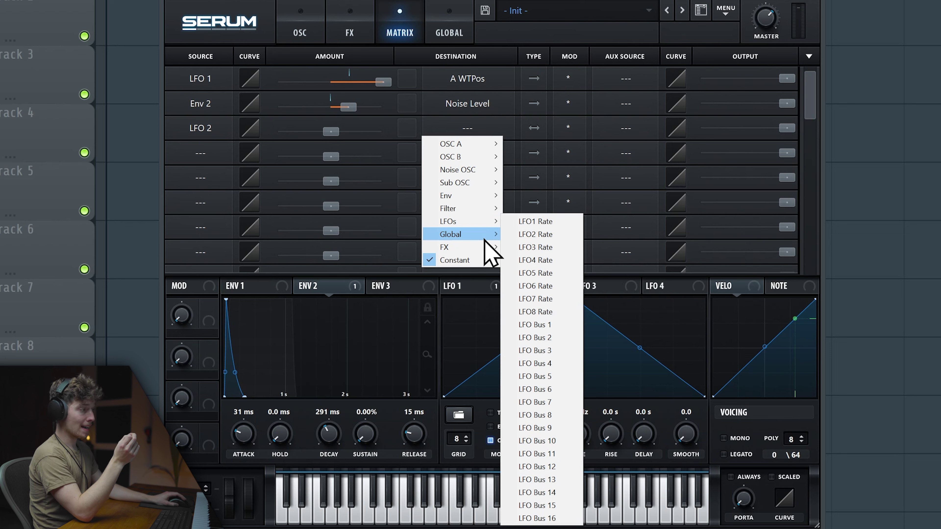
mouse_move(485, 239)
mouse_move(466, 144)
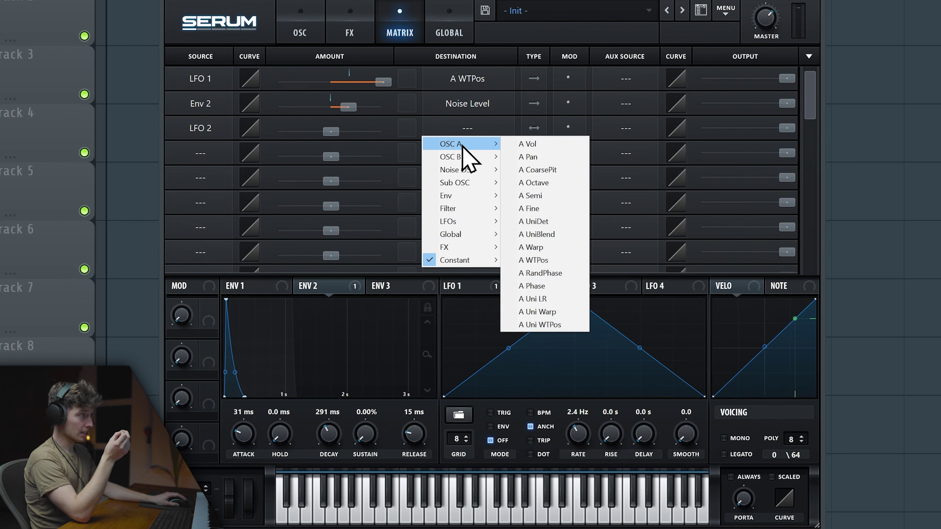
left_click(544, 208)
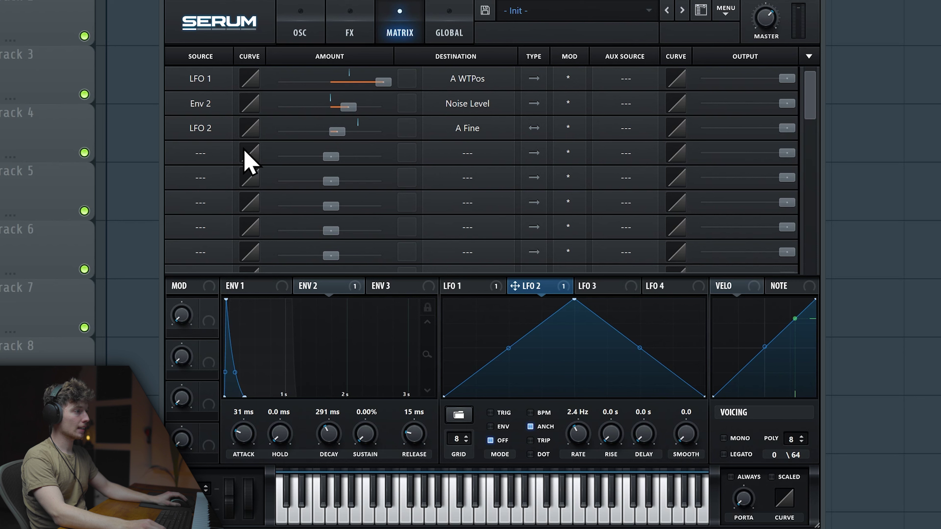
Add row 4 routing LFO 2 to oscillator B fine tuning with amount 1.
left_click(203, 153)
left_click(217, 248)
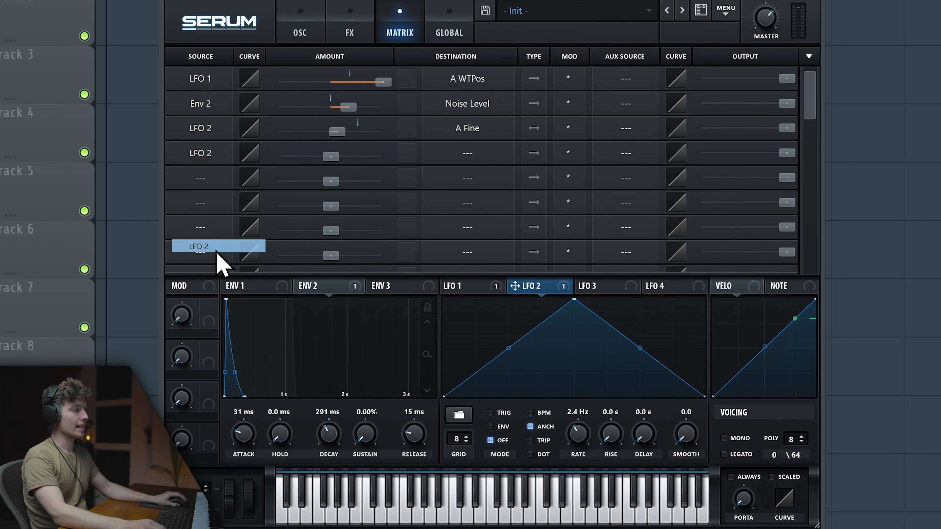
left_click(474, 151)
mouse_move(473, 185)
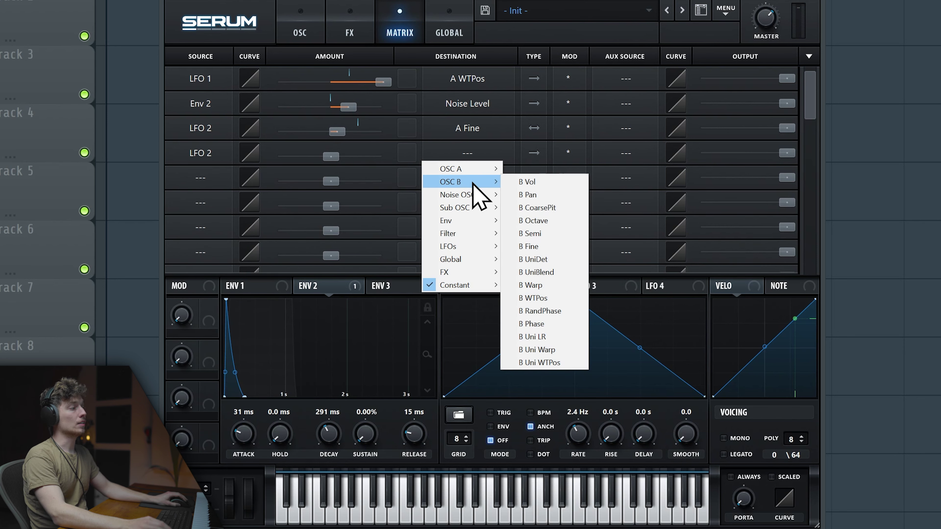
left_click(504, 247)
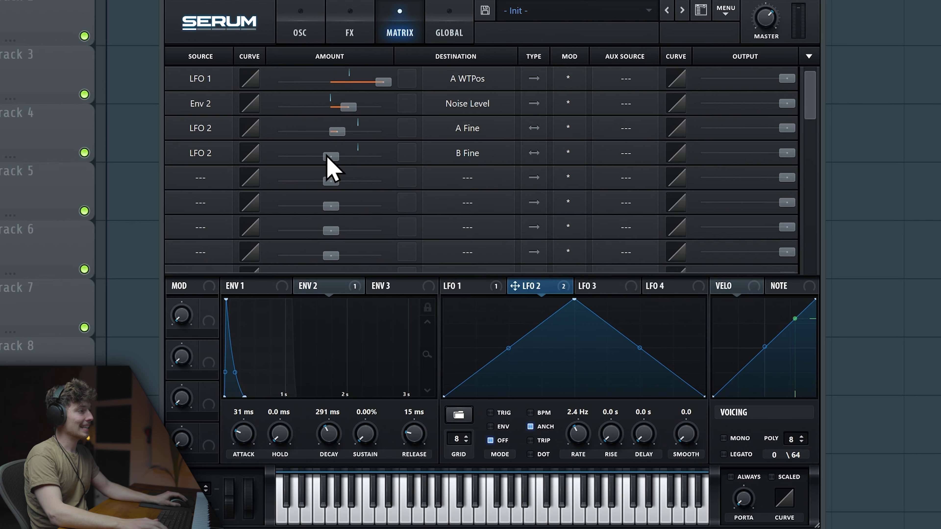
type("17")
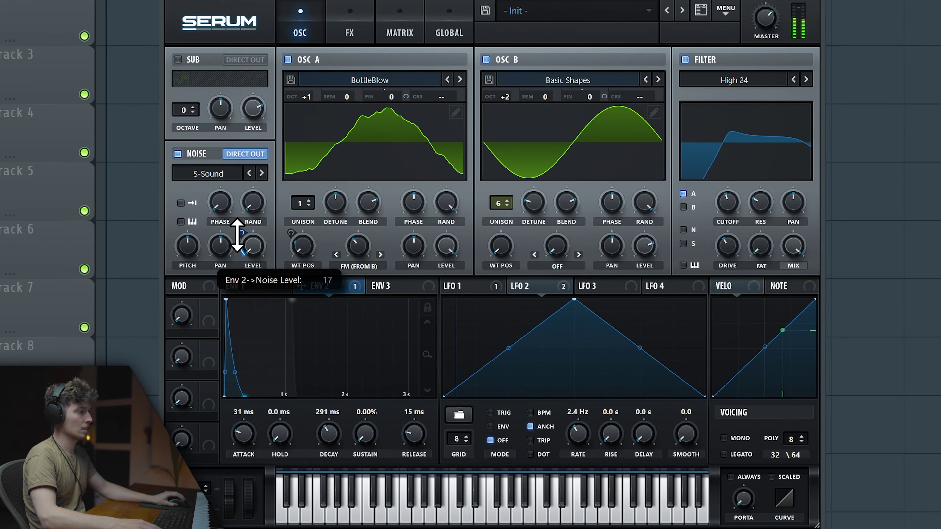
left_click(247, 282)
left_click_drag(414, 432, 414, 446)
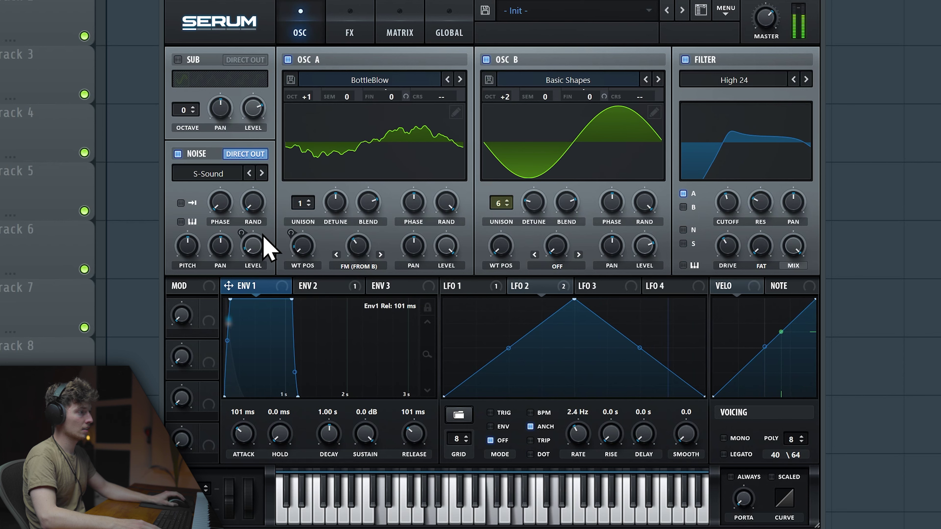
left_click(350, 33)
scroll(237, 241, "down", 5)
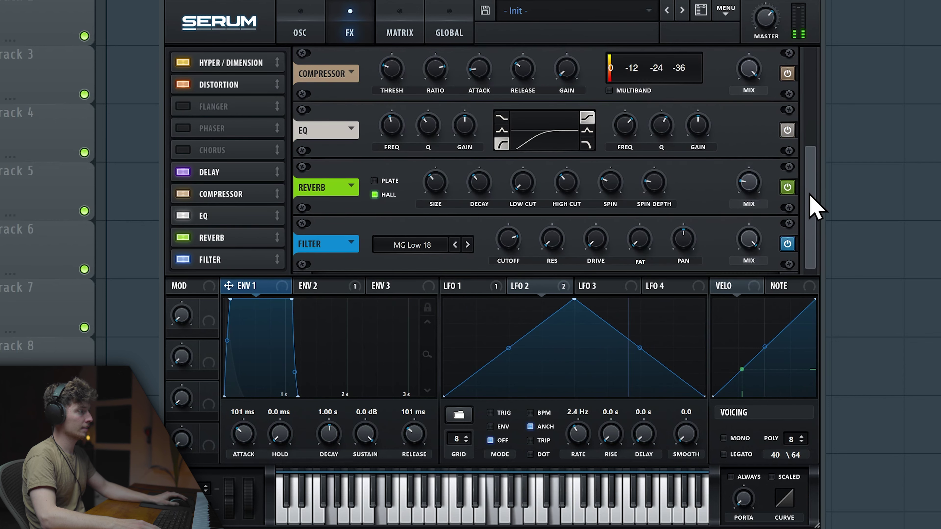
left_click_drag(762, 210, 760, 188)
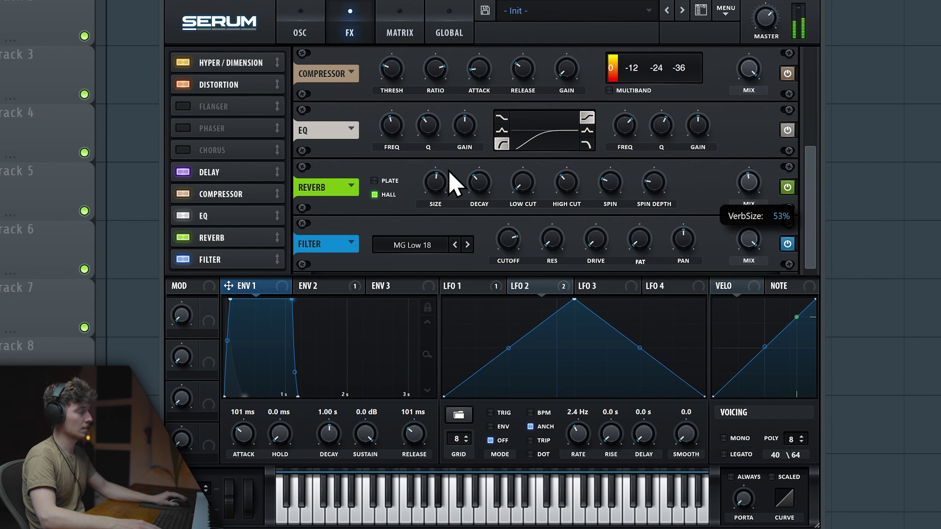
left_click_drag(525, 178, 527, 154)
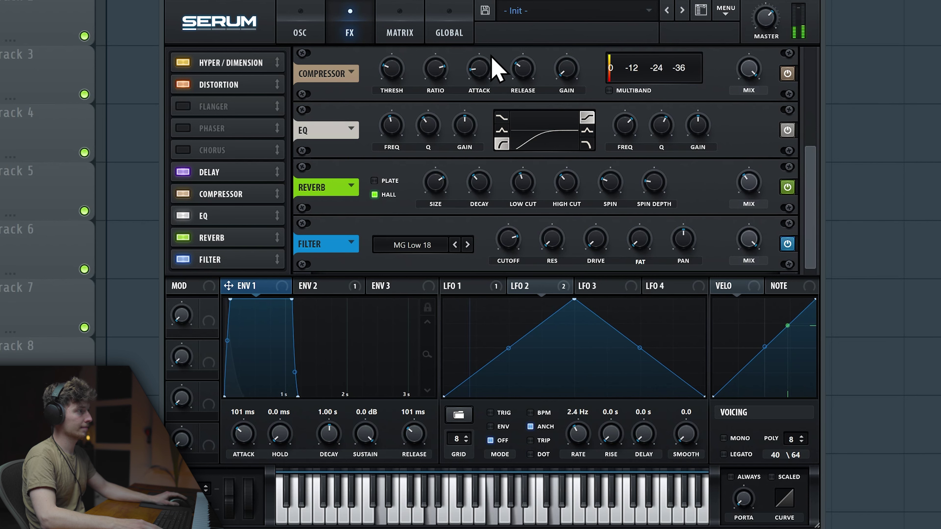
left_click(312, 27)
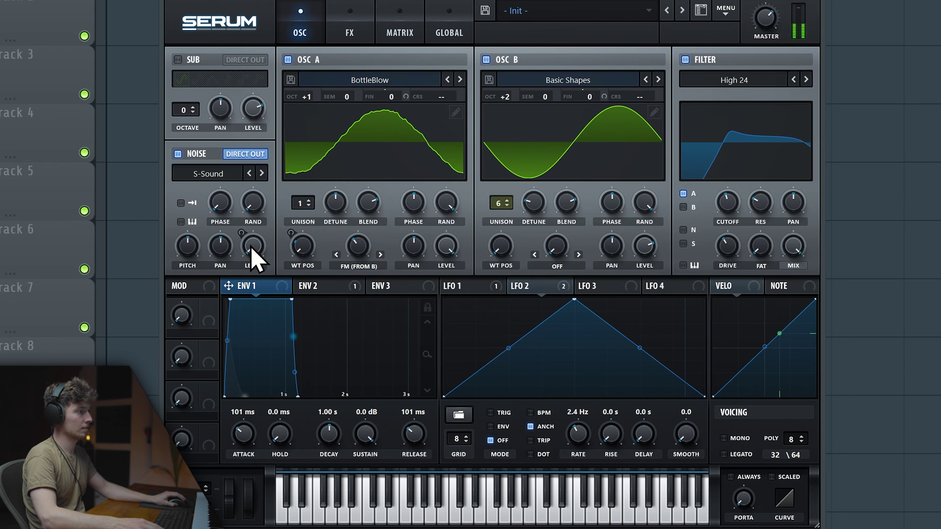
left_click(317, 286)
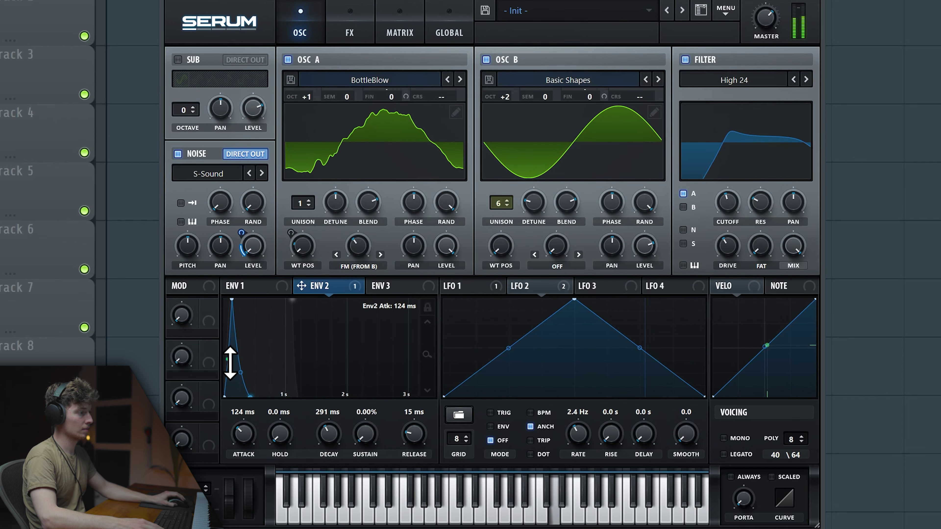
left_click_drag(243, 434, 246, 468)
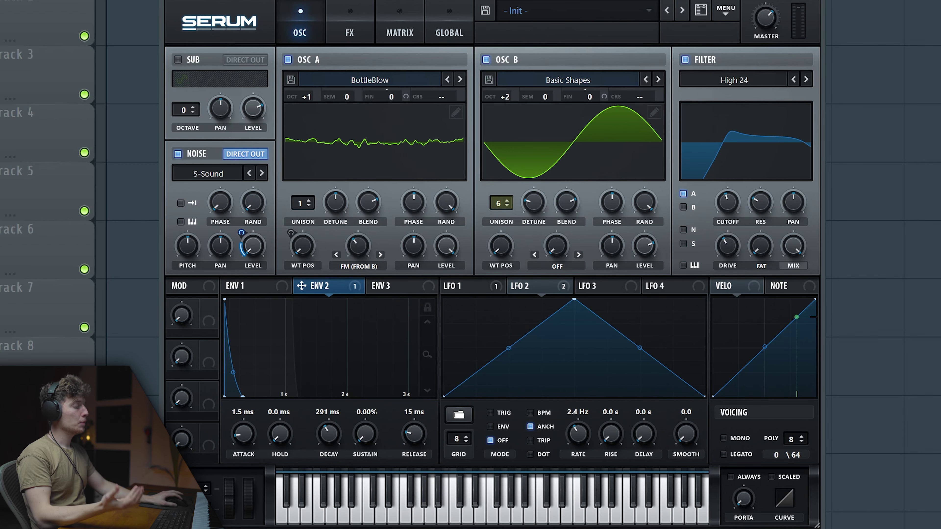
key("F6")
key("F7")
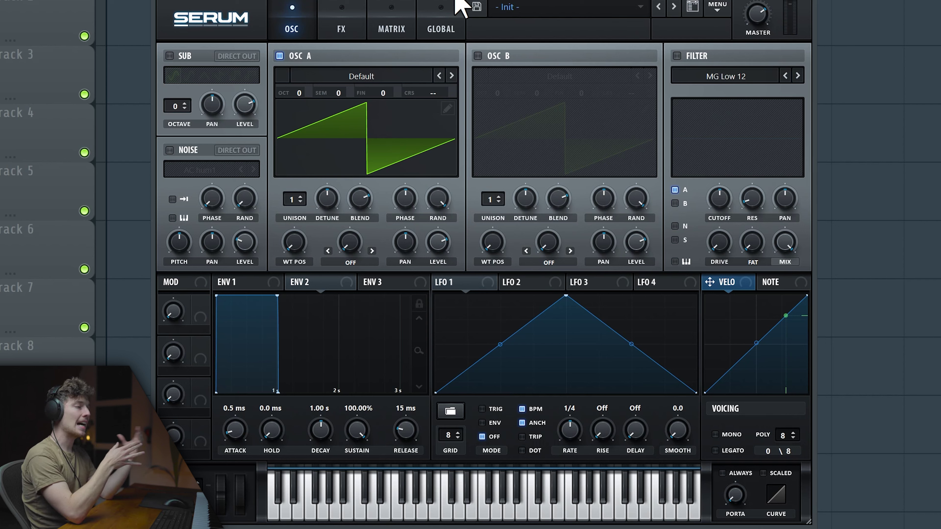
Load the MsAw wavetable into oscillator A and raise its wavetable position to 68.
left_click(355, 77)
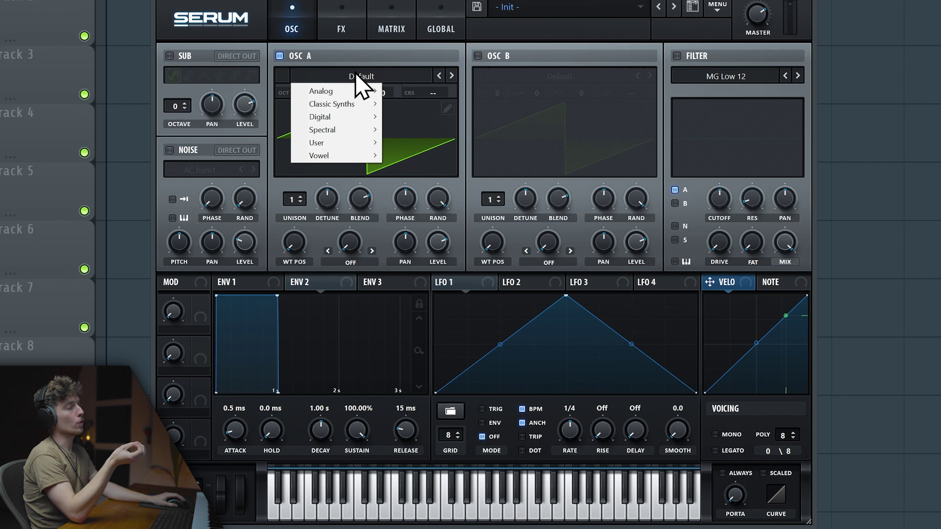
mouse_move(347, 90)
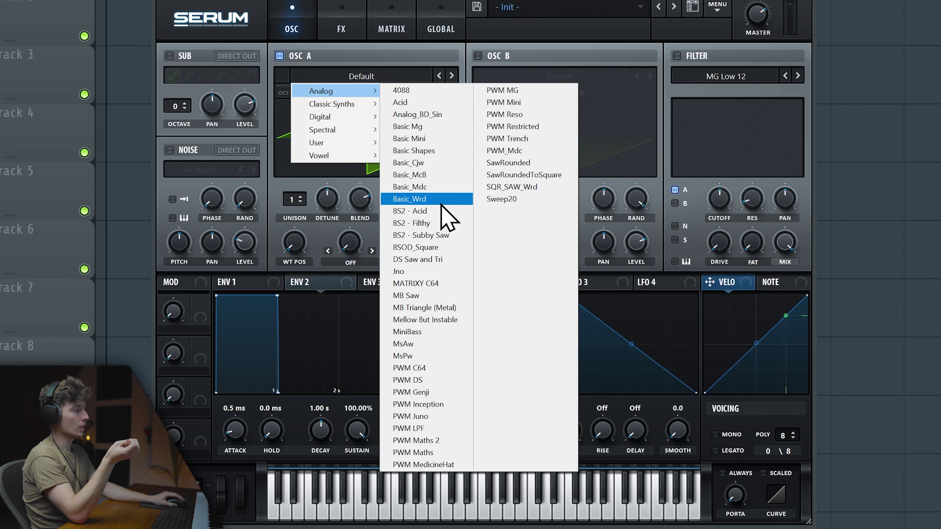
left_click(442, 344)
left_click_drag(295, 241, 296, 201)
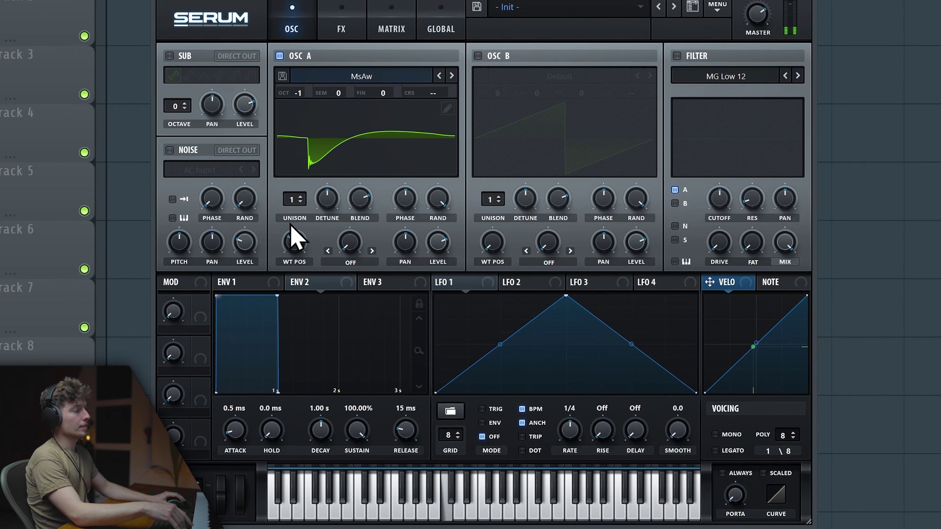
mouse_move(290, 224)
left_mouse_down()
mouse_move(301, 231)
mouse_move(299, 219)
left_mouse_up()
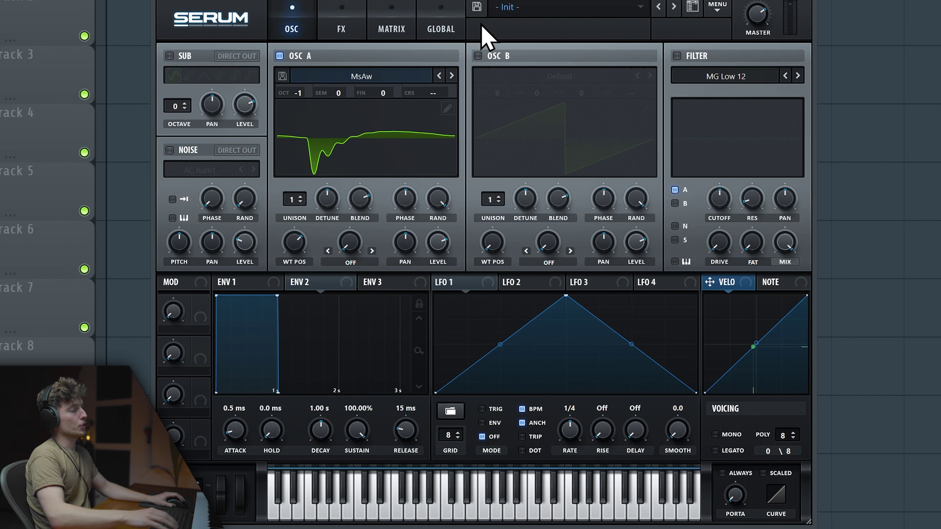
Assign LFO 1 to oscillator A's warp, set warp mode to PWM, and slow LFO 1 to 2 bars.
left_click_drag(448, 285, 327, 245)
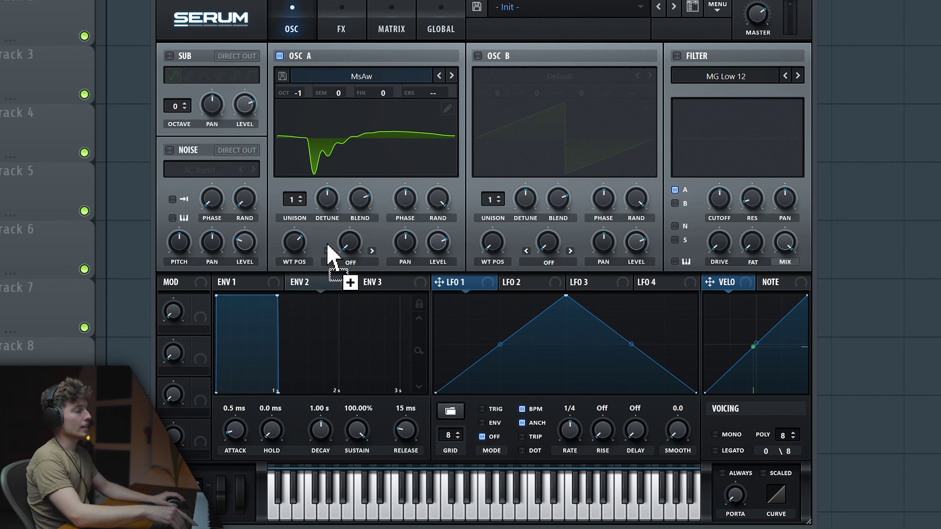
left_click(350, 263)
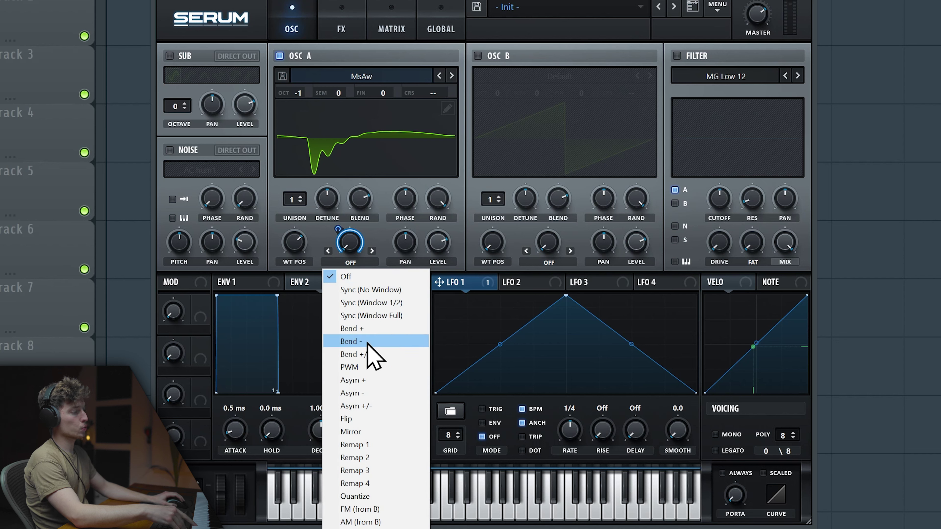
left_click(372, 366)
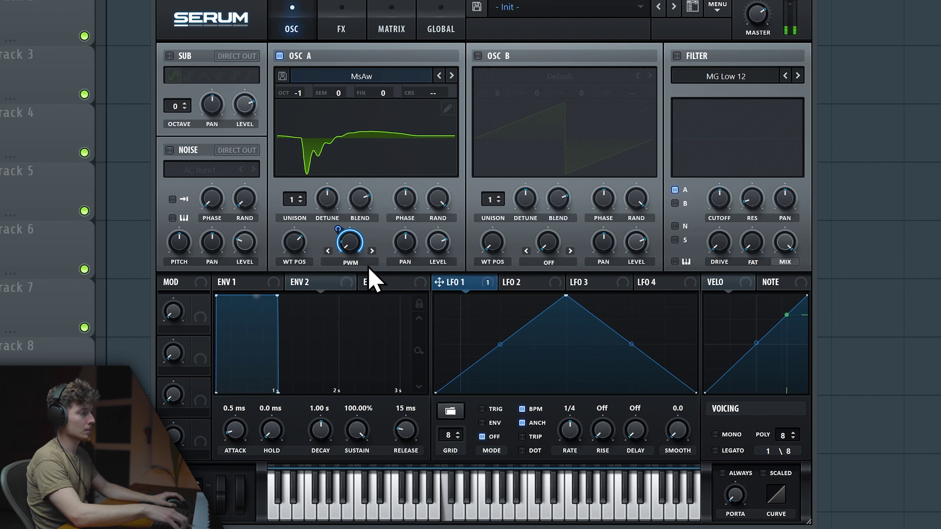
left_click_drag(567, 446, 566, 452)
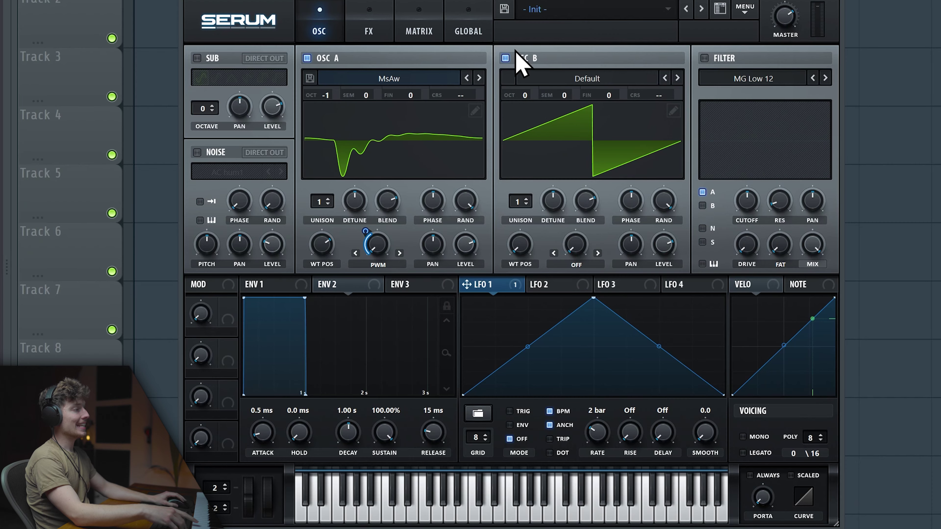
Load Squelchy 1 [SL] into oscillator B with 10 unison voices.
left_click(560, 80)
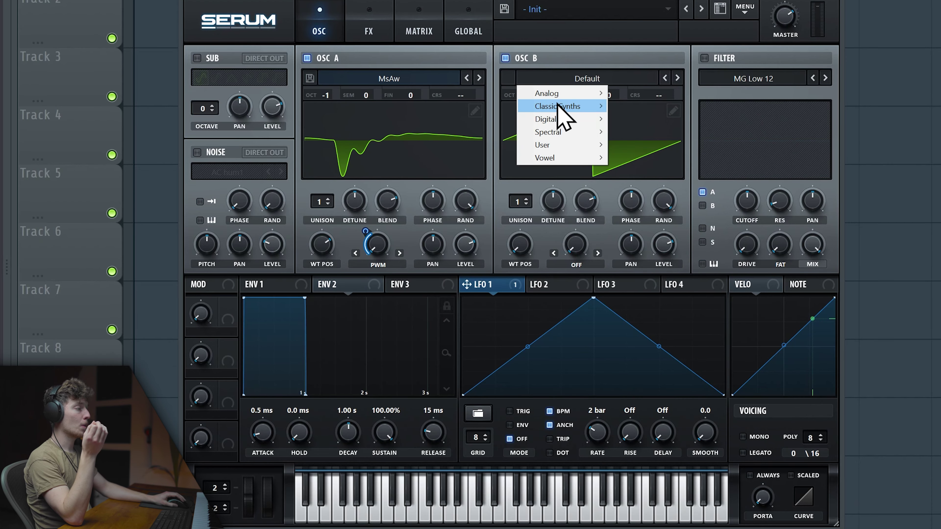
mouse_move(561, 133)
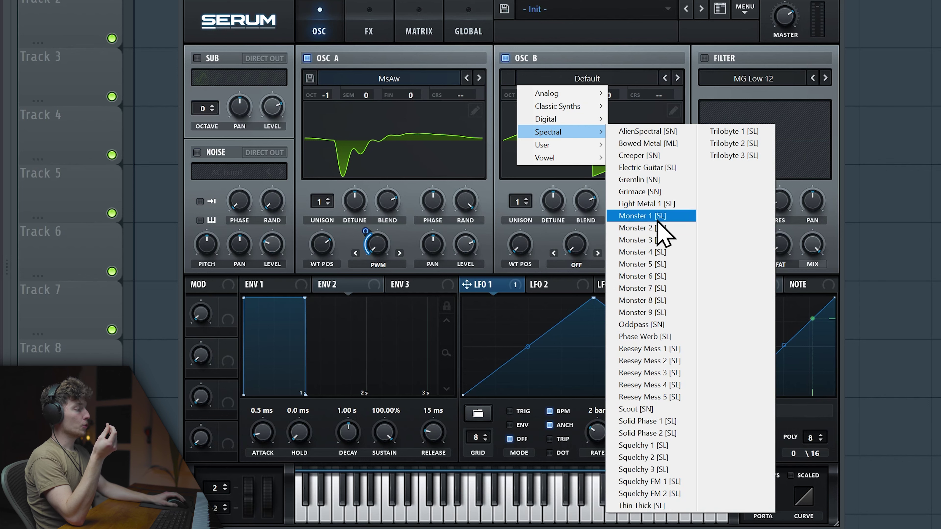
left_click(673, 448)
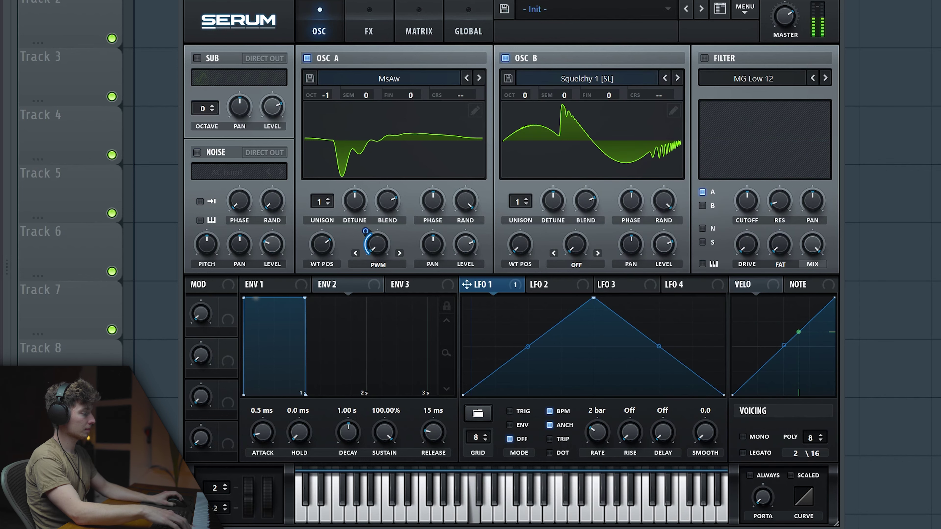
left_click(524, 199)
scroll(524, 202, "up", 8)
left_click_drag(553, 204, 552, 242)
Set oscillator B's phase to 41°, level to 27%, and warp to FM (from A) at 53%.
mouse_move(630, 203)
left_mouse_down()
mouse_move(632, 269)
mouse_move(629, 210)
mouse_move(630, 241)
mouse_move(640, 177)
mouse_move(623, 218)
mouse_move(623, 269)
mouse_move(622, 213)
left_mouse_up()
left_click_drag(663, 244, 661, 306)
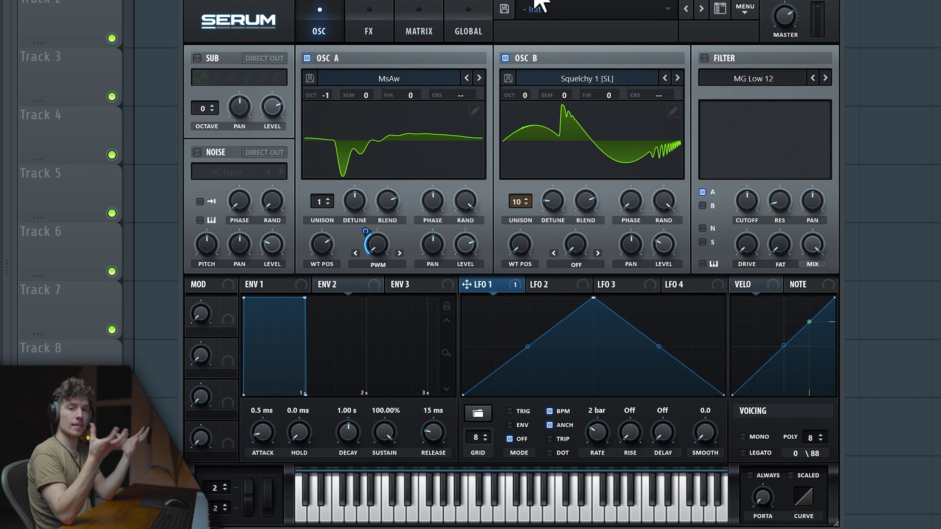
left_click(572, 264)
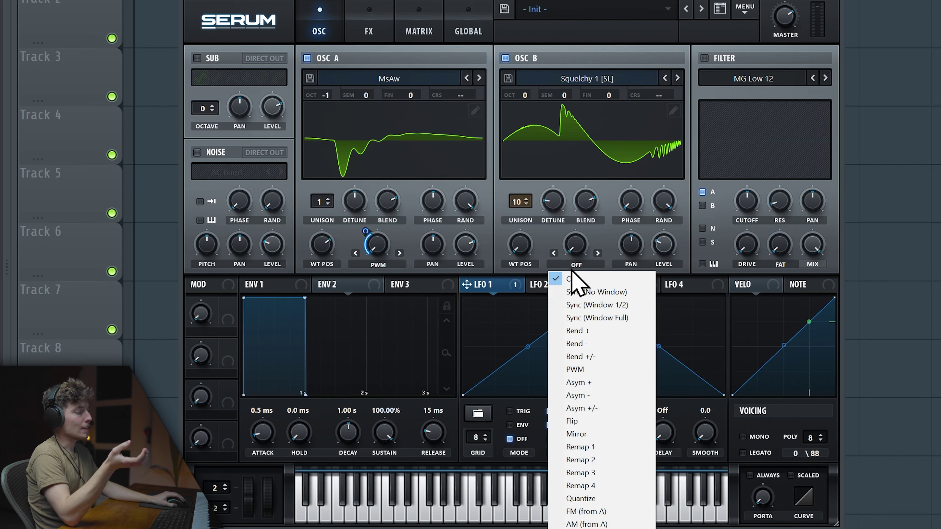
left_click(589, 511)
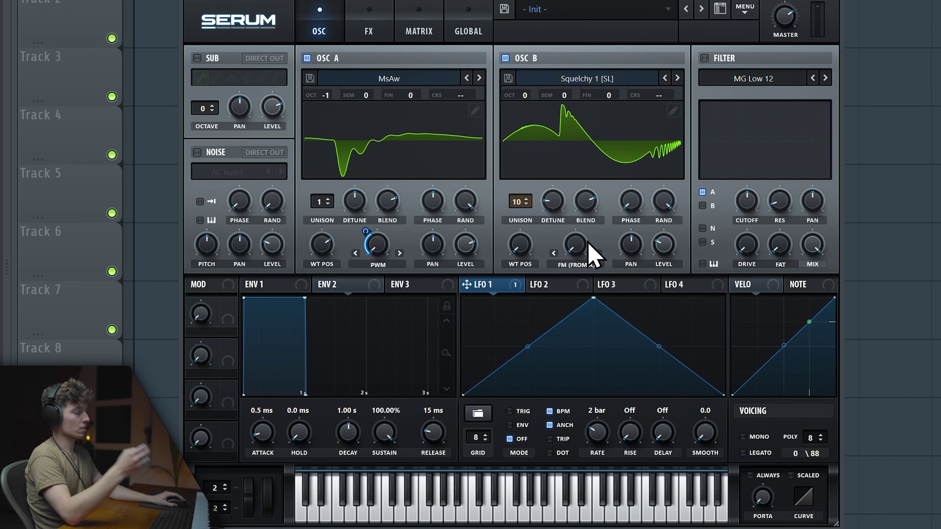
left_click_drag(583, 244, 587, 187)
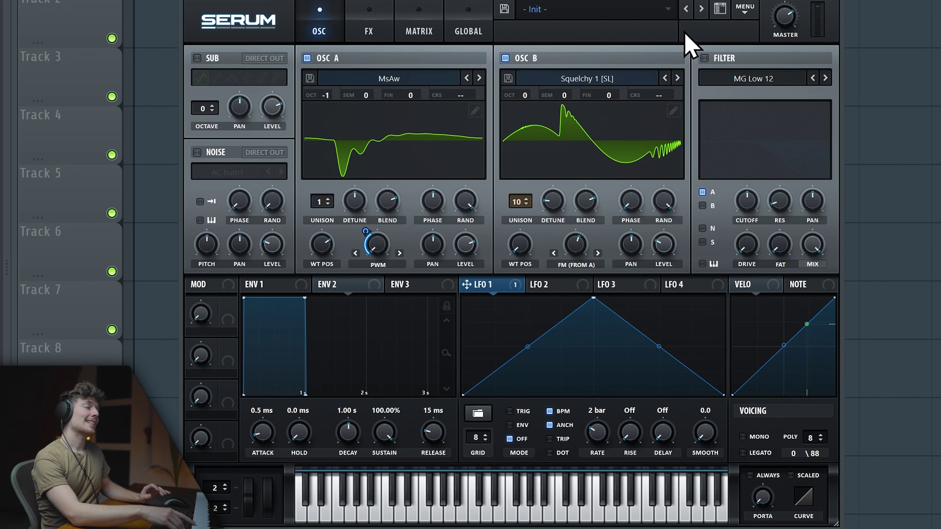
Enable the filter at about 5336 Hz cutoff for oscillators A and B, with 82 ms ENV 1 attack.
left_click(704, 58)
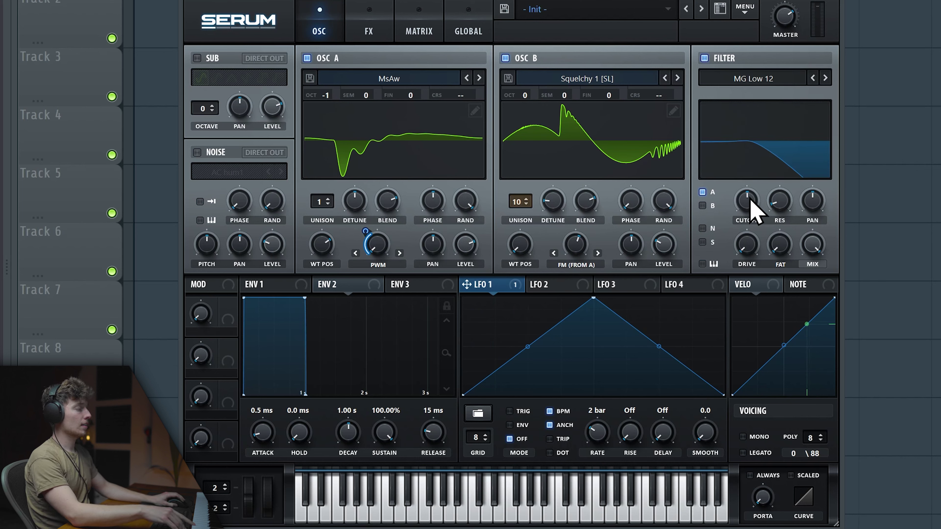
left_click_drag(748, 200, 742, 179)
left_click(702, 205)
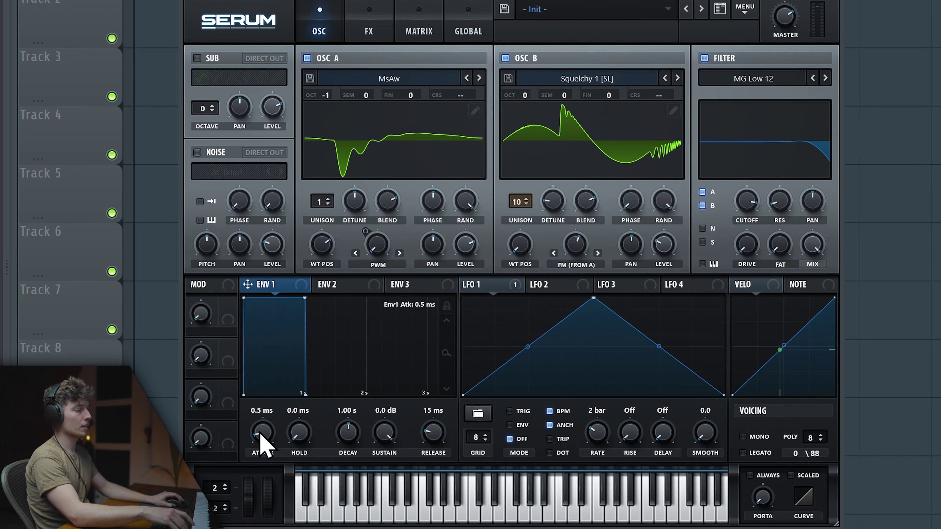
left_click_drag(262, 444, 260, 371)
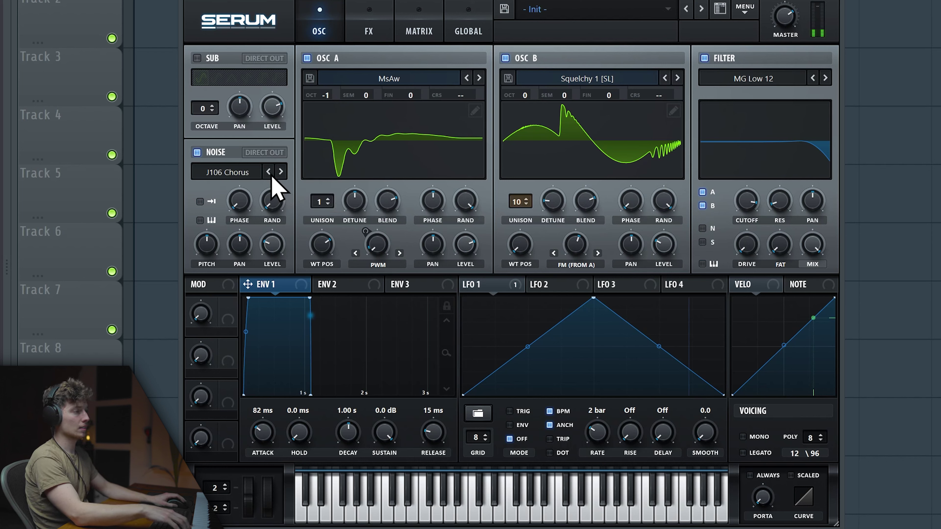
Load the J106 Chorus noise sample at 5% (-51.2 dB) level, routed direct out.
left_click(281, 172)
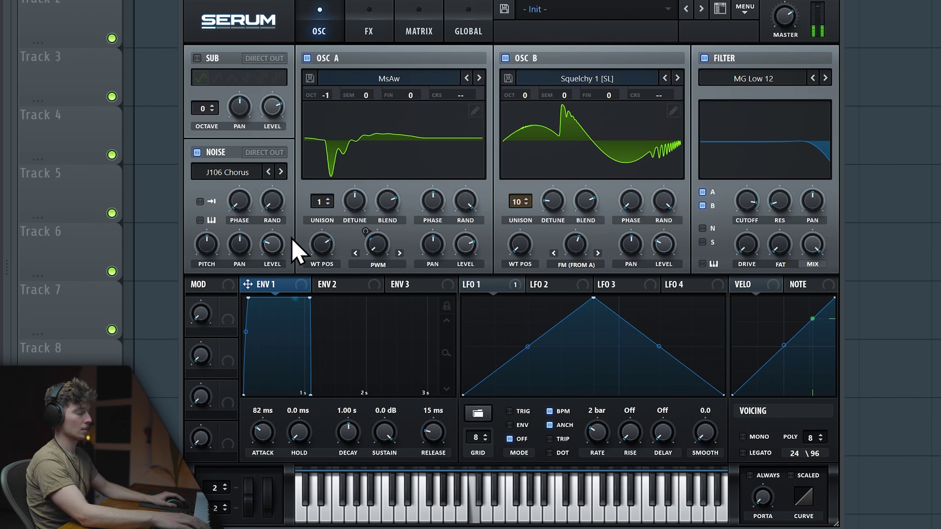
mouse_move(272, 245)
left_mouse_down()
mouse_move(273, 269)
mouse_move(287, 274)
mouse_move(273, 256)
left_mouse_up()
left_click(273, 257)
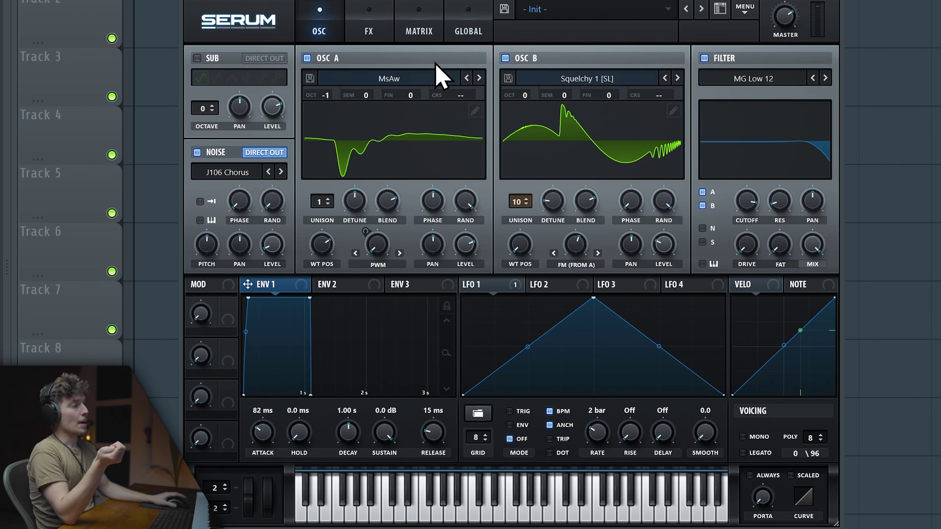
Switch on Hyper/Dimension, Distortion, Chorus, Compressor and Reverb in the FX rack.
left_click(368, 31)
left_click(202, 61)
left_click(202, 83)
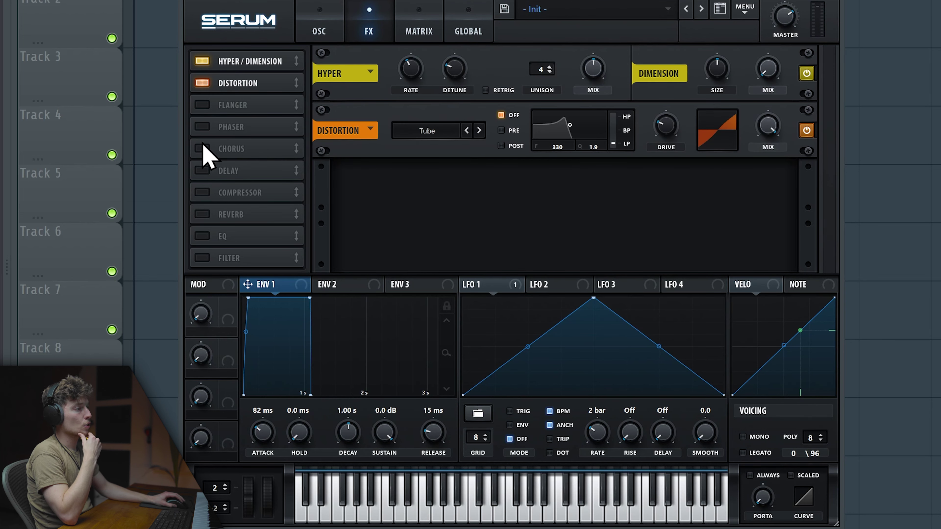
left_click(202, 149)
left_click(201, 195)
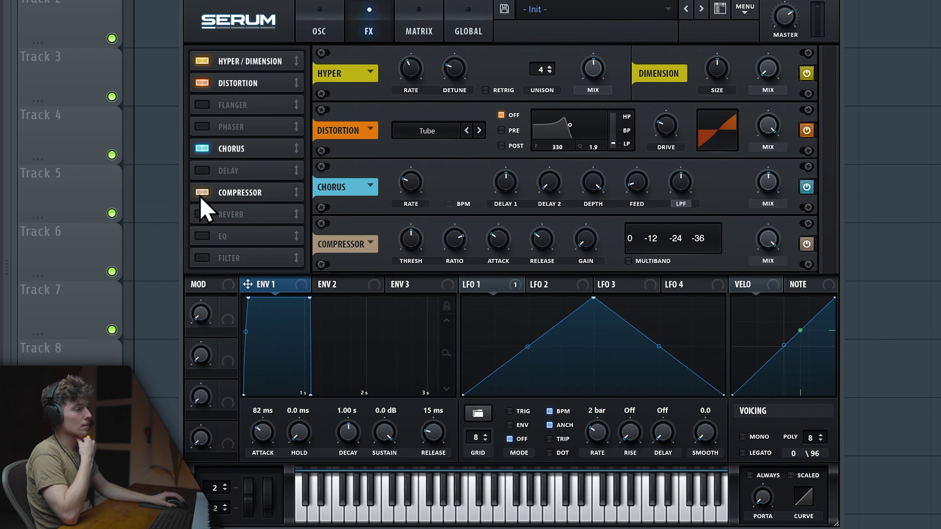
left_click(202, 215)
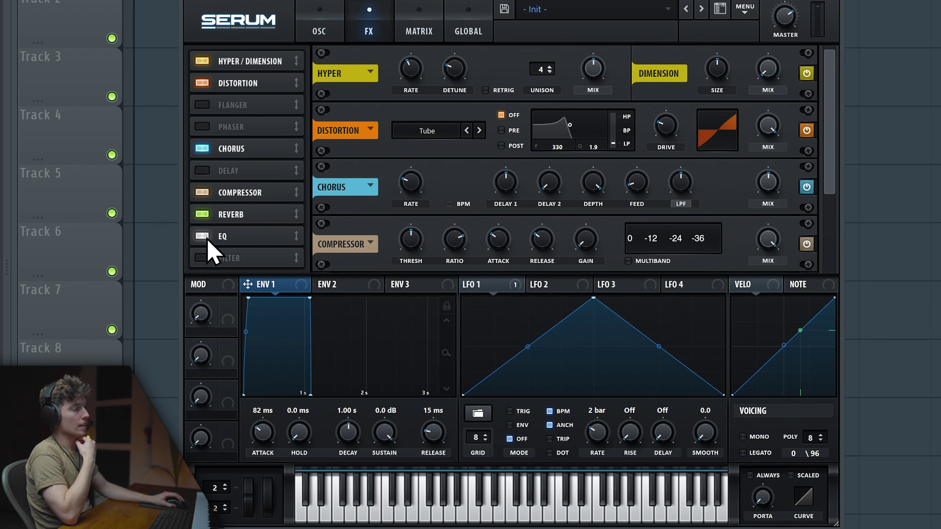
Review the effects chain and turn the Hyper/Dimension mix down.
mouse_move(509, 178)
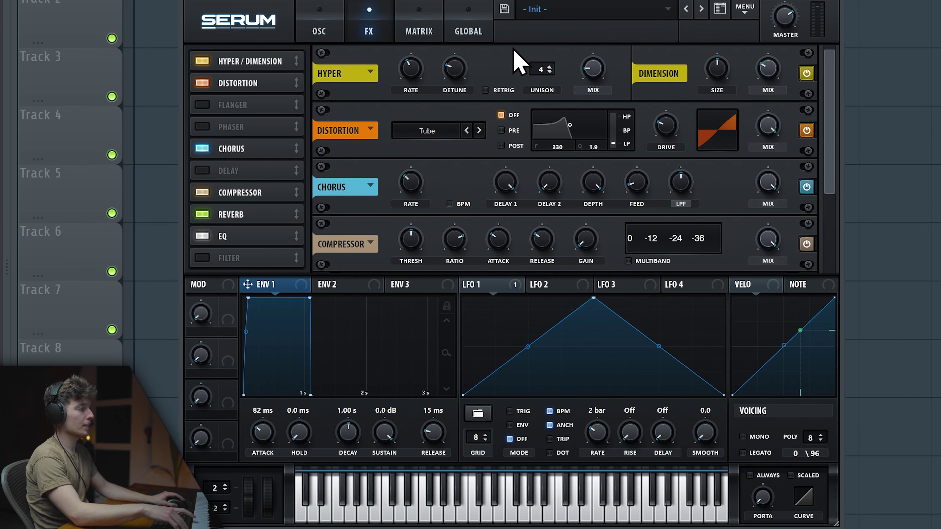
scroll(412, 188, "down", 3)
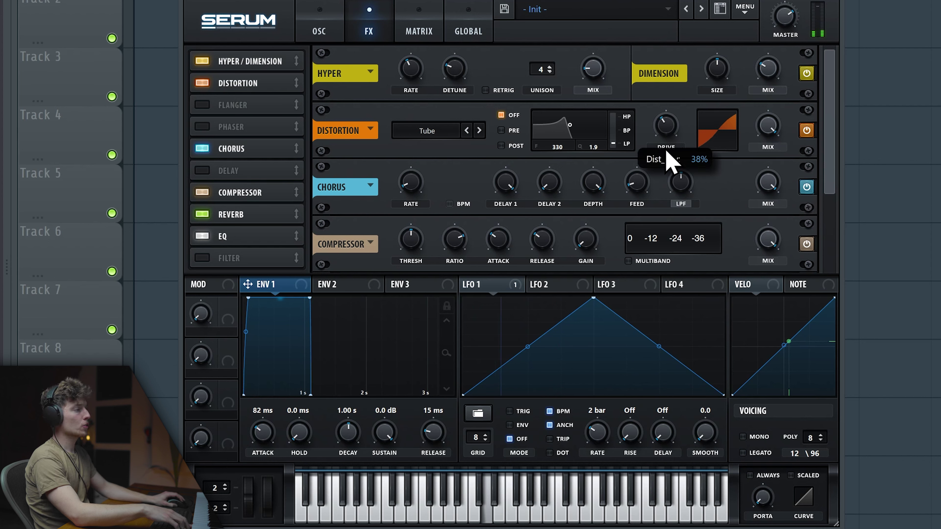
scroll(671, 126, "up", 3)
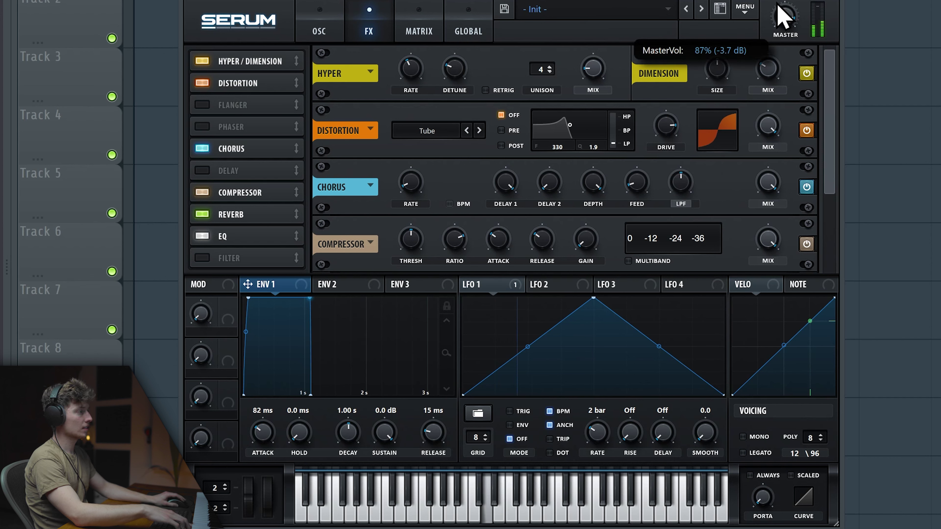
left_click_drag(751, 72, 777, 137)
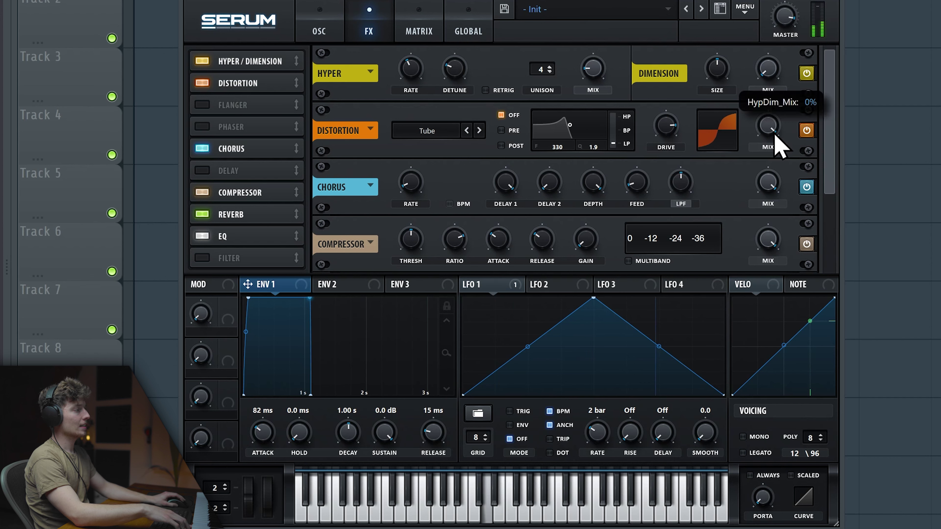
mouse_move(598, 71)
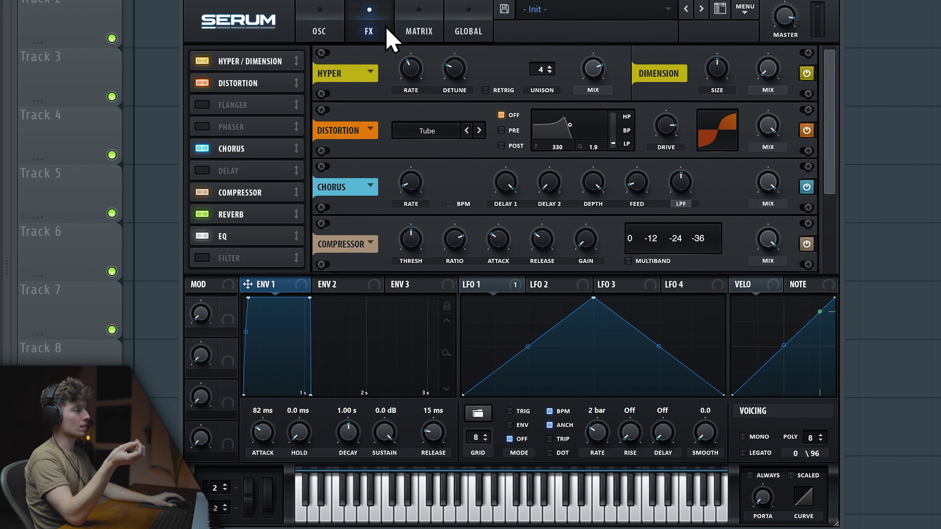
Boost the EQ's high-band gain to roughly 6.9 dB.
scroll(500, 222, "down", 3)
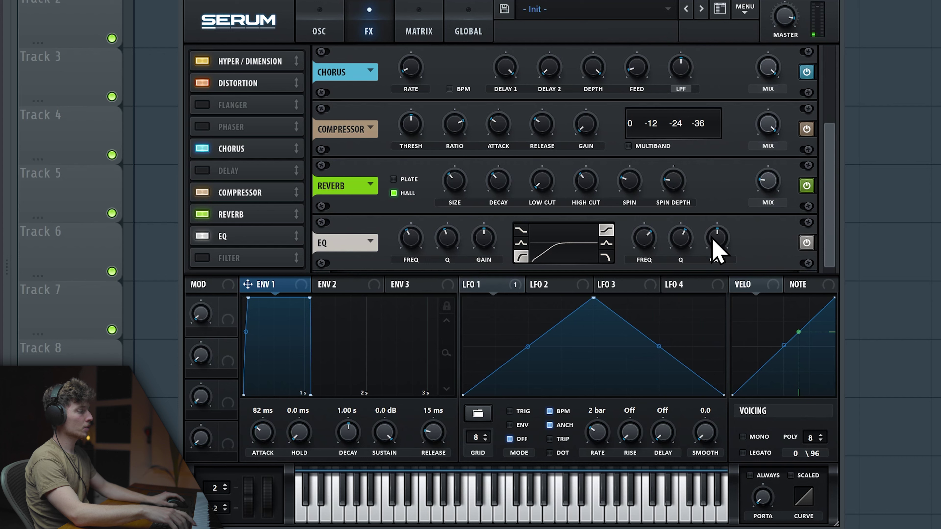
left_click_drag(715, 237, 715, 228)
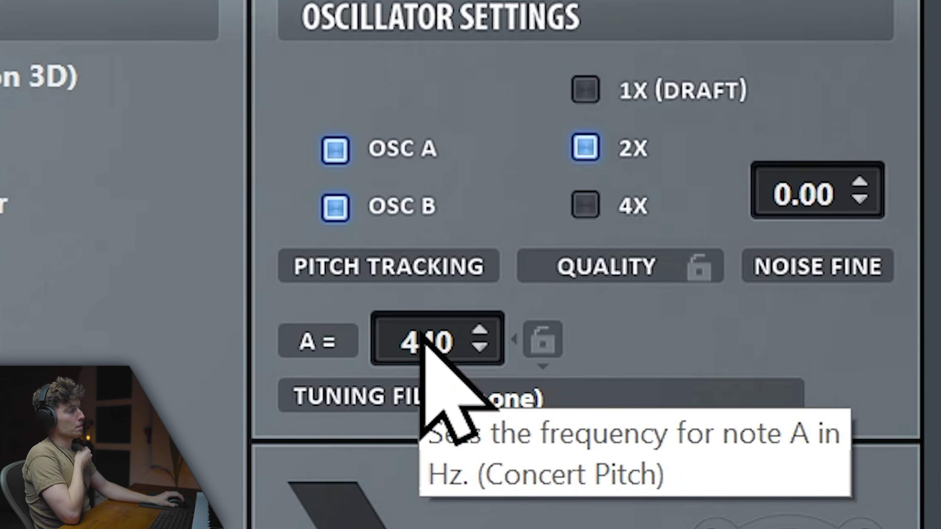
Try several global A tuning values below 440 Hz, settling on A = 432 Hz.
left_click_drag(713, 140, 714, 147)
left_click_drag(430, 366, 418, 467)
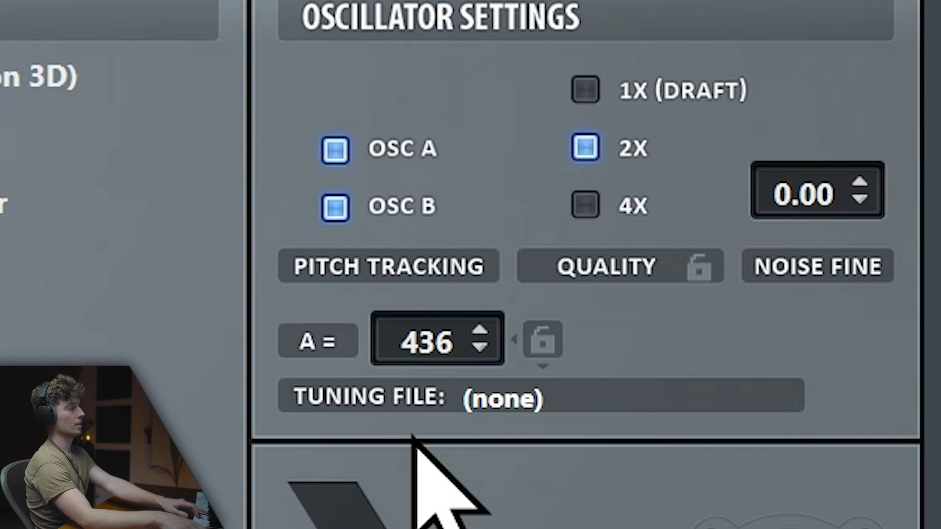
left_click_drag(478, 337, 480, 287)
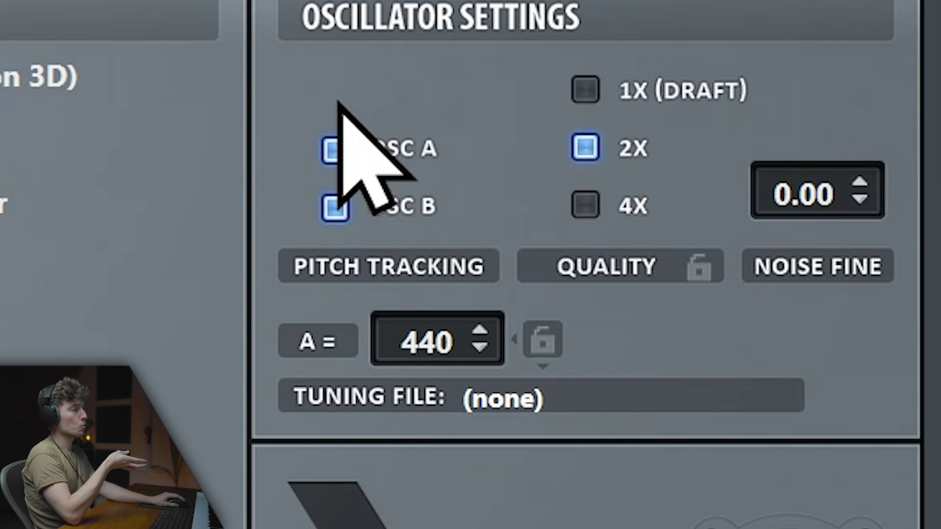
left_click_drag(426, 371, 495, 491)
scroll(463, 341, "up", 2)
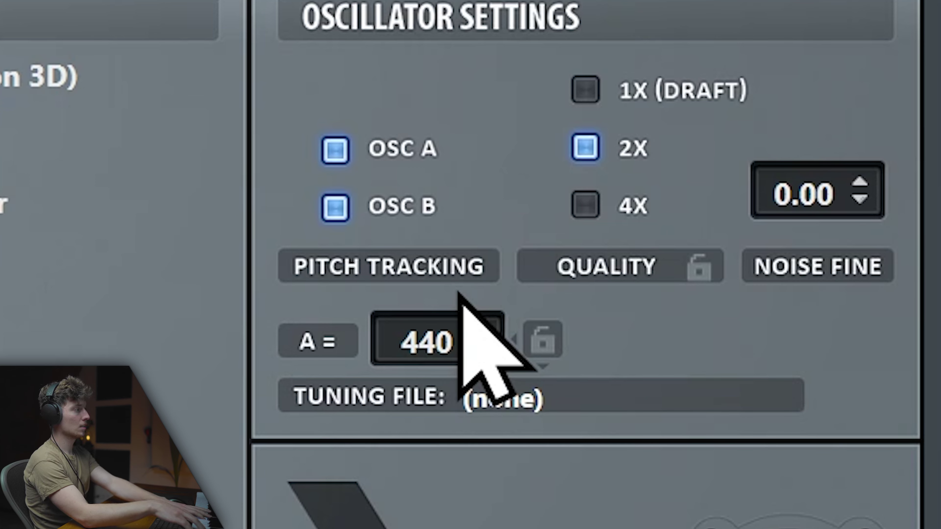
left_click_drag(429, 356, 396, 421)
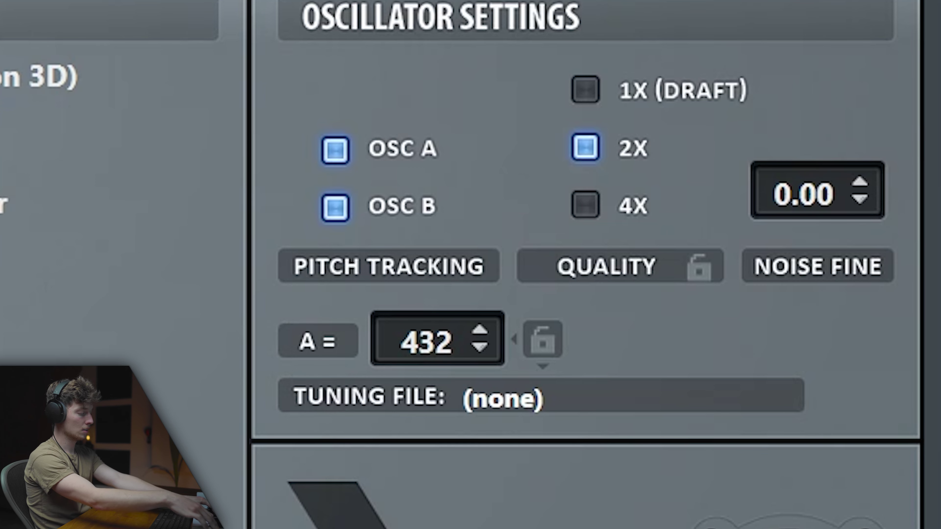
Switch the global A tuning between 440 Hz and roughly 433 Hz to compare.
left_click_drag(426, 341, 490, 110)
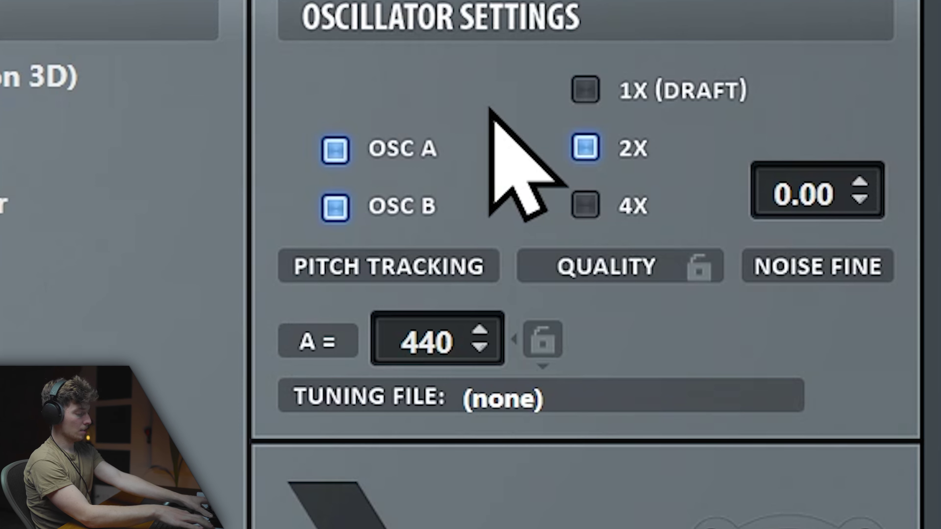
left_click_drag(426, 341, 426, 356)
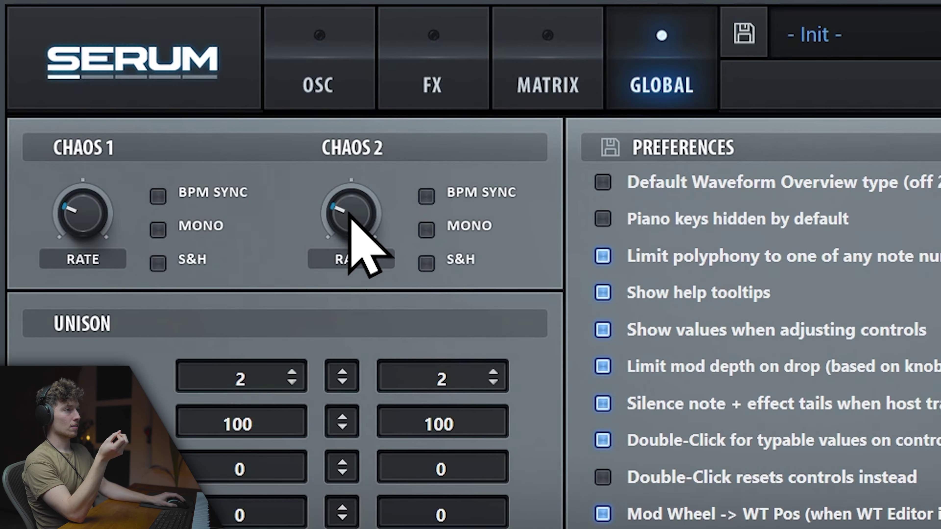
Route Chaos2 to Global Mast.Tun in matrix row 2 and make it bipolar.
left_click(422, 23)
left_click(105, 233)
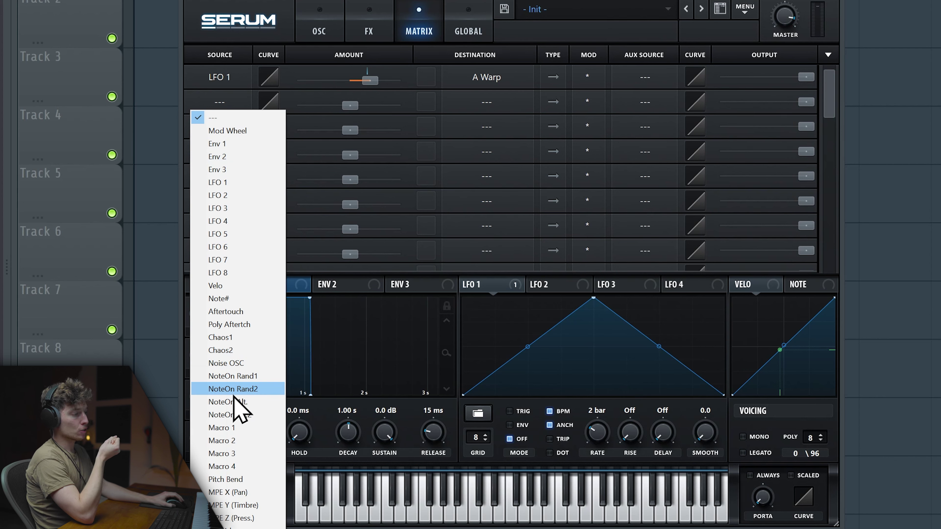
left_click(241, 350)
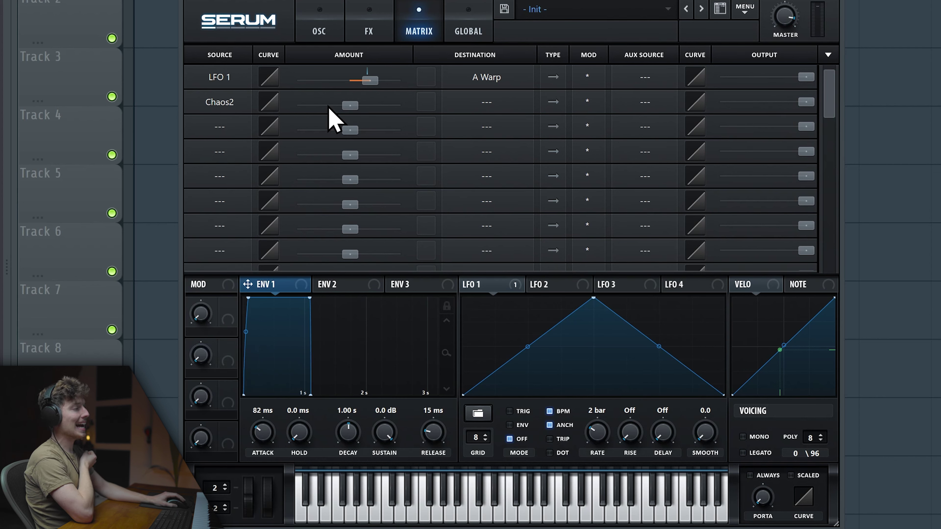
left_click(490, 108)
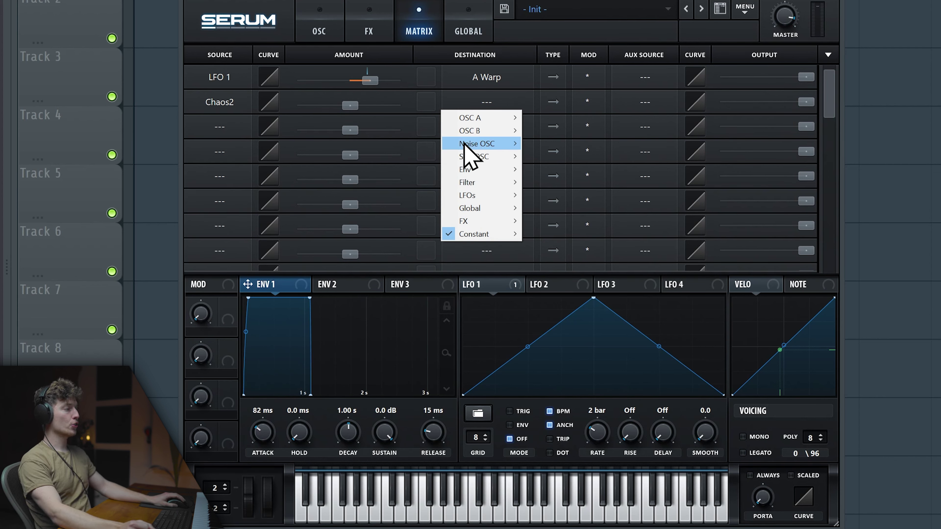
left_click(538, 209)
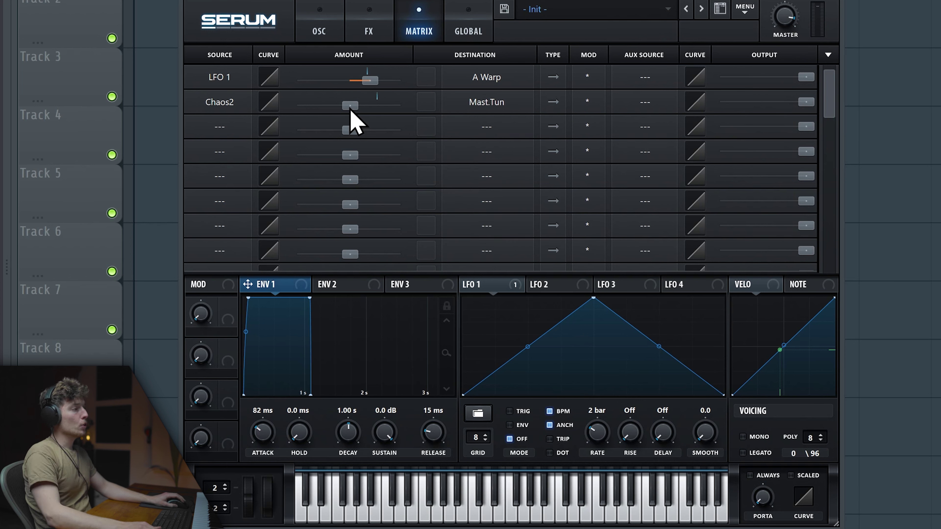
key("Return")
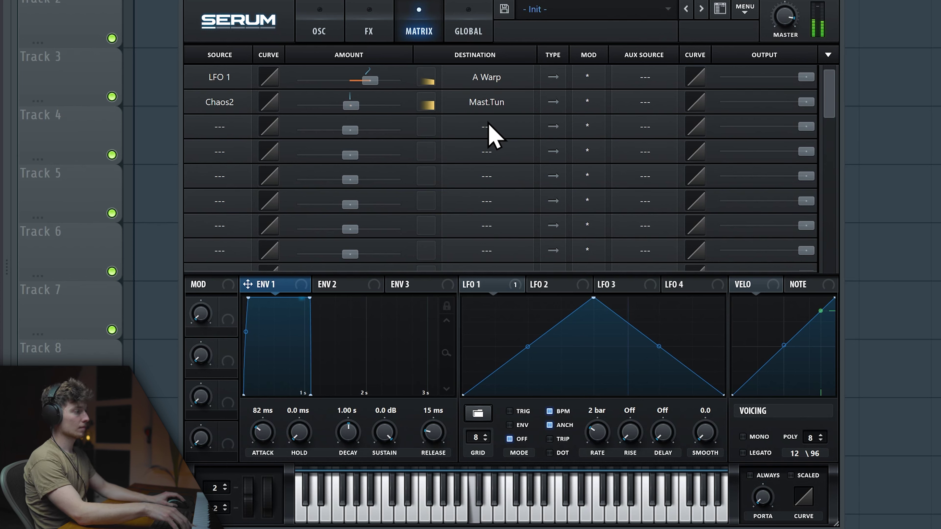
left_click(556, 104)
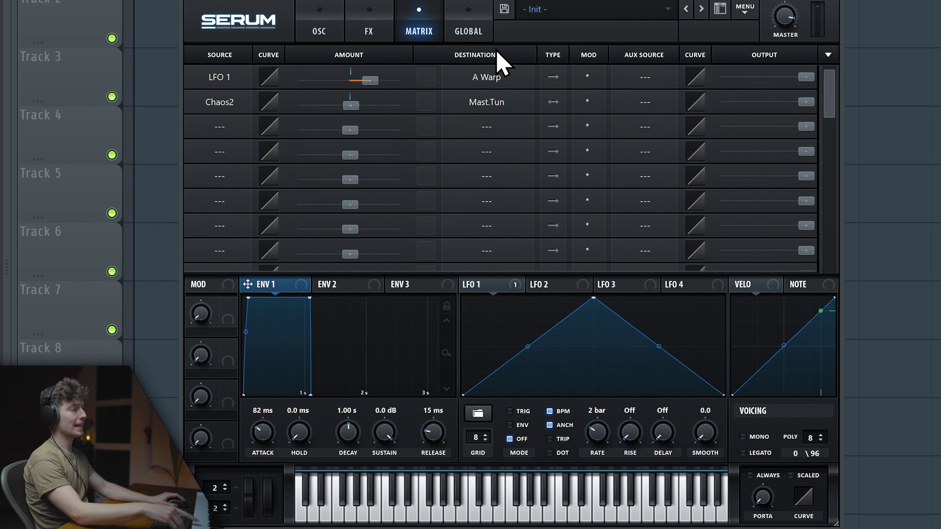
Adjust the Chaos 2 rate on the Global page to about 0.077.
left_click(472, 29)
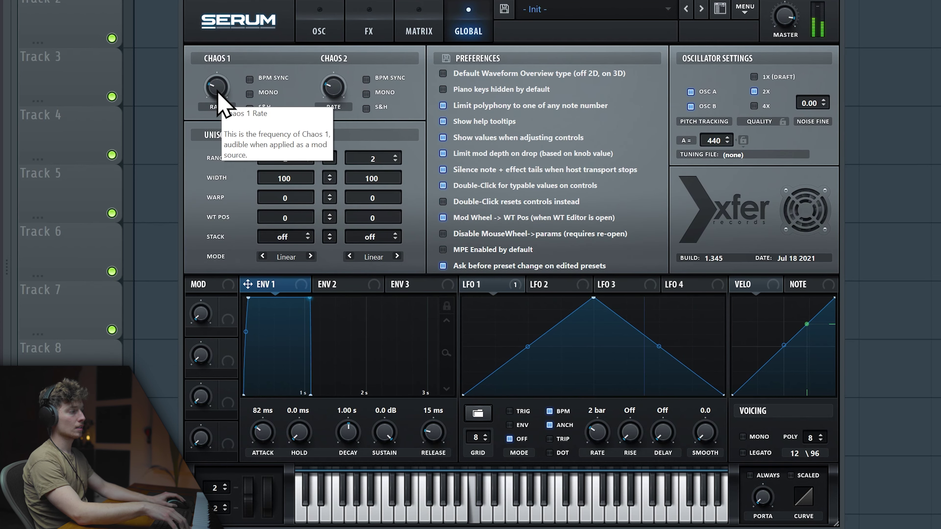
left_click_drag(335, 92, 344, 76)
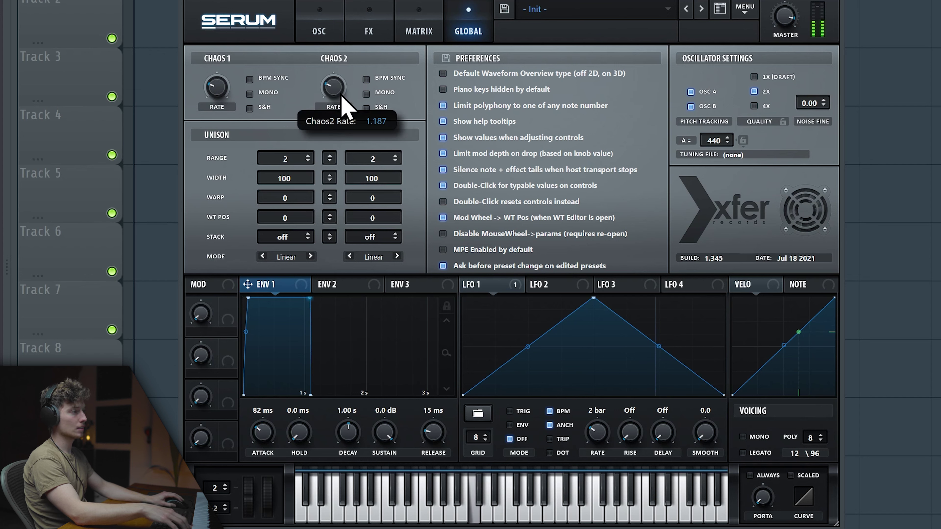
left_click_drag(341, 101, 334, 98)
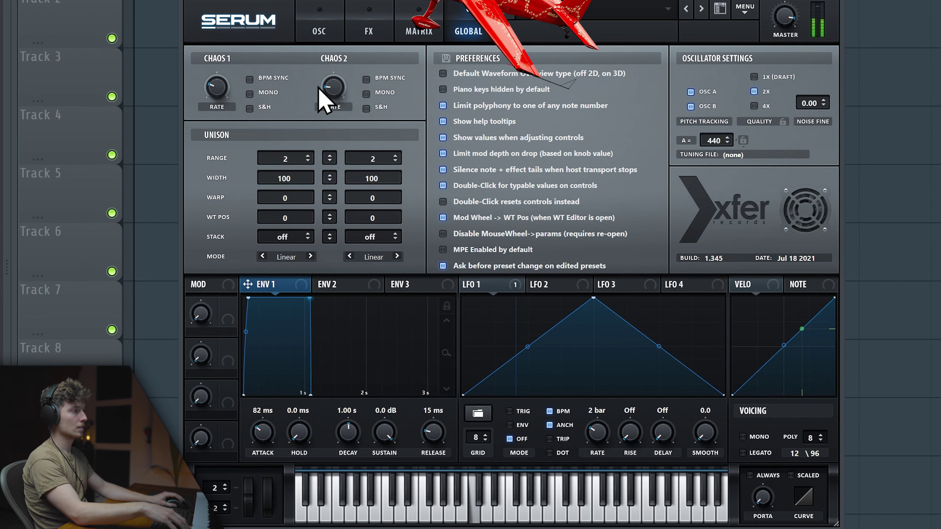
left_click(417, 33)
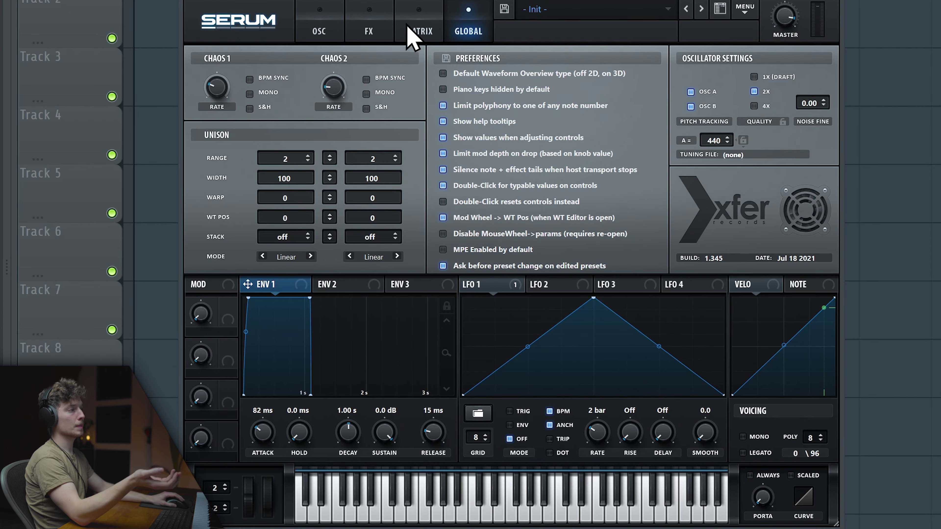
Lower the Chaos2-to-master-tune routing output to about 27.
left_click(417, 32)
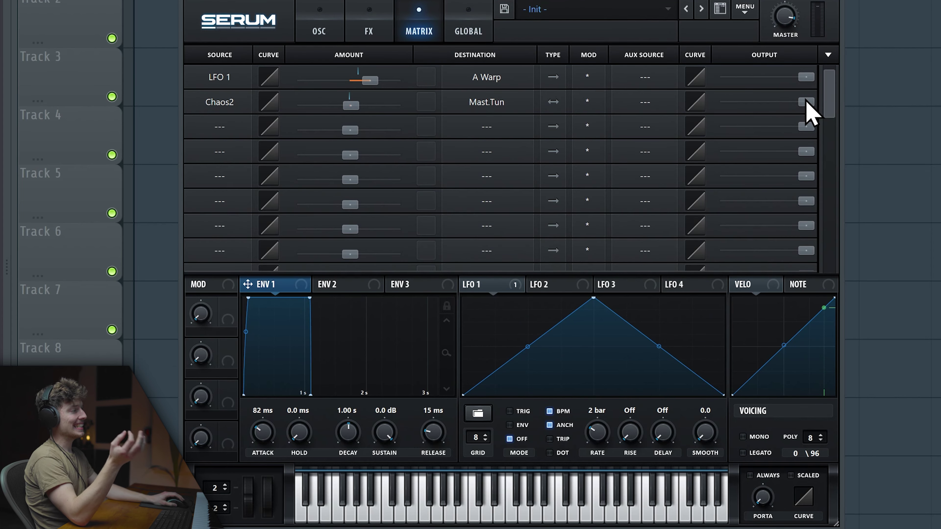
left_click_drag(806, 101, 764, 101)
left_click_drag(689, 95, 684, 95)
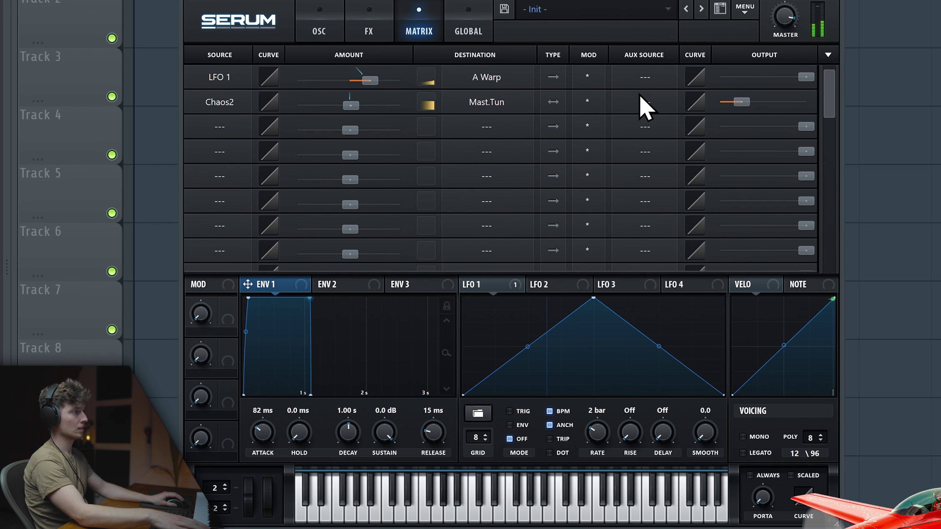
left_click_drag(743, 104, 740, 104)
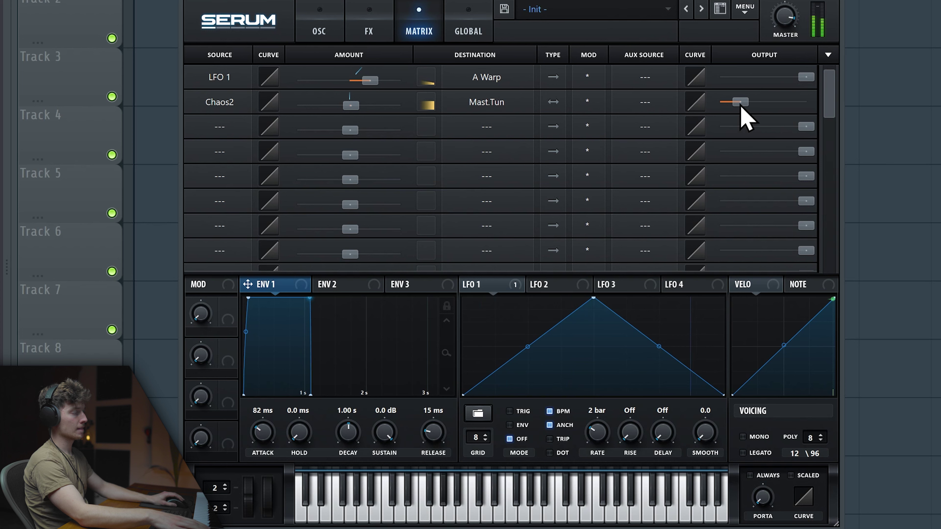
Make Macro 1 the routing's aux source and set Macro 1 to 16%.
left_click(634, 105)
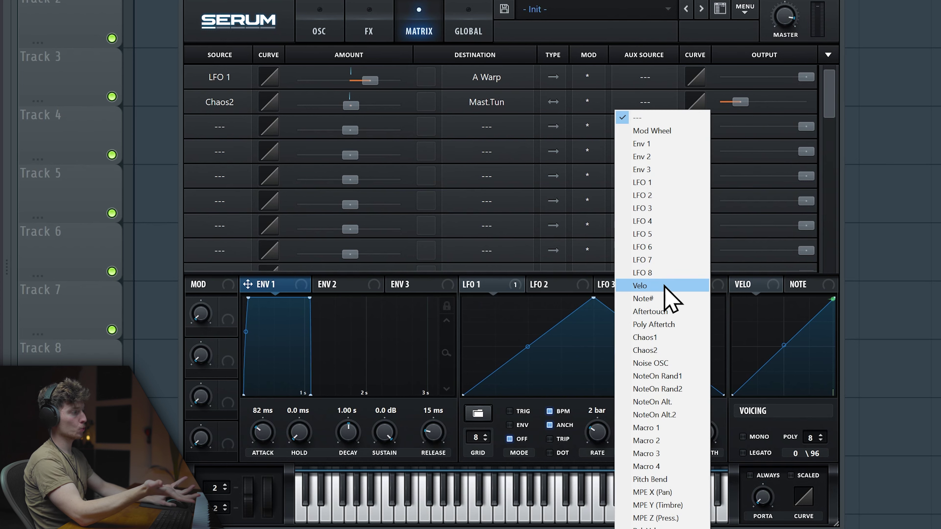
left_click(666, 430)
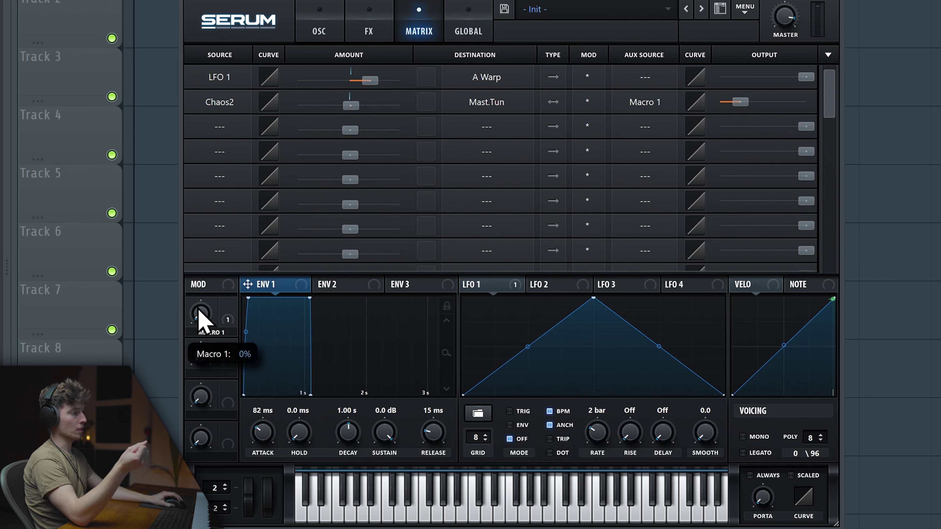
mouse_move(200, 315)
left_mouse_down()
mouse_move(203, 294)
mouse_move(205, 302)
left_mouse_up()
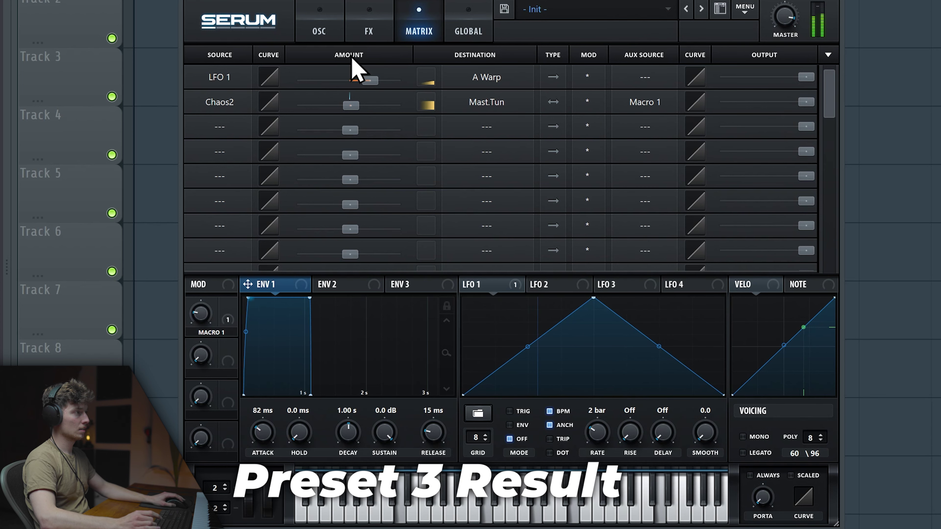
left_click_drag(200, 321, 199, 326)
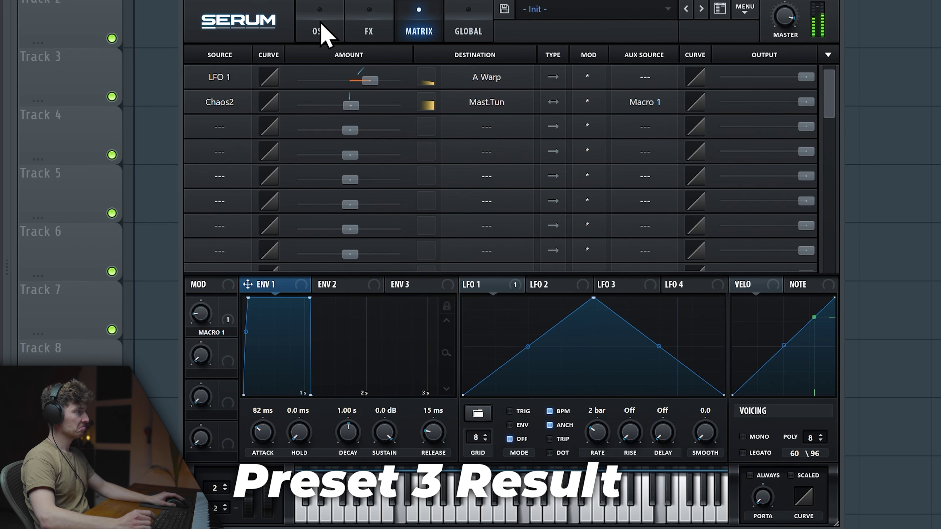
Return to the OSC page showing MsAw in oscillator A and Squelchy 1 [SL] in B.
left_click(319, 30)
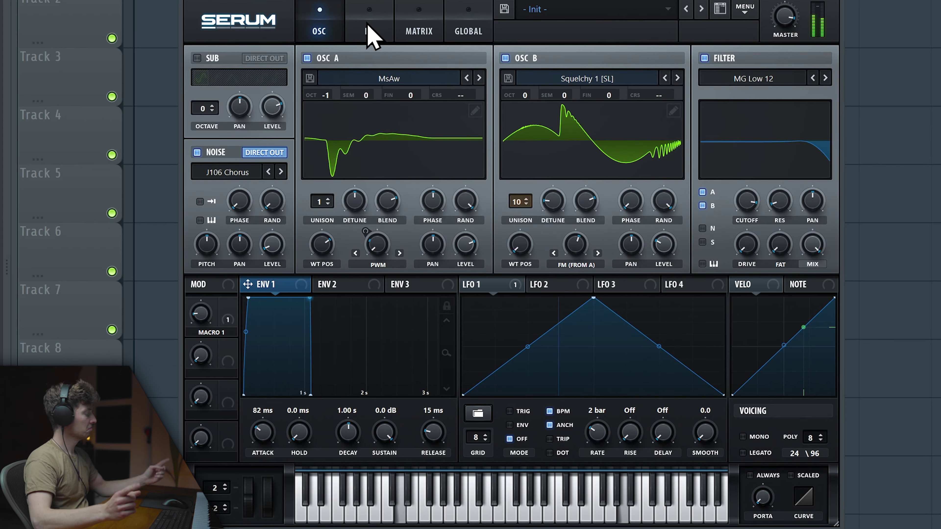